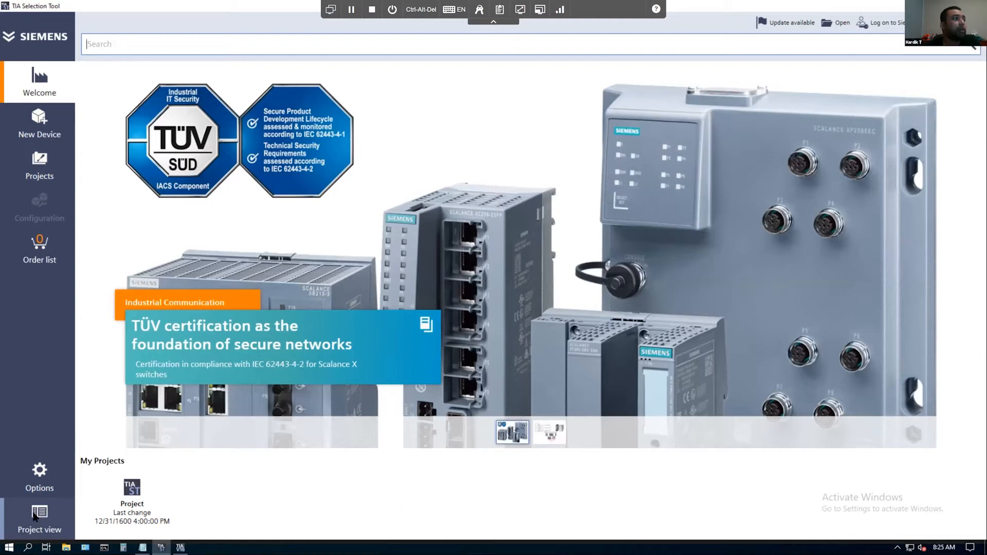
- Switch to the project view and return to the portal view
{"action": "left_click", "coordinate": [33, 516]}
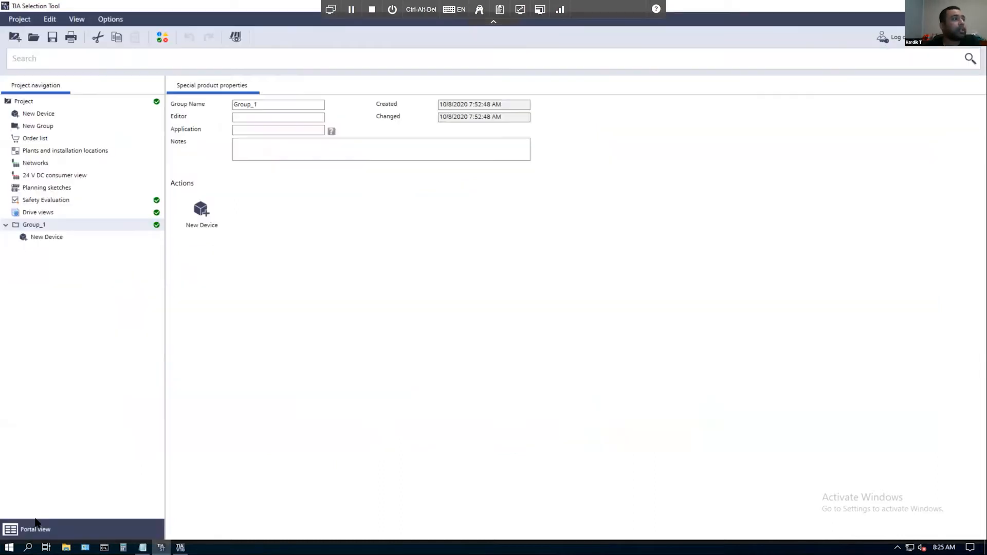
{"action": "left_click", "coordinate": [36, 530]}
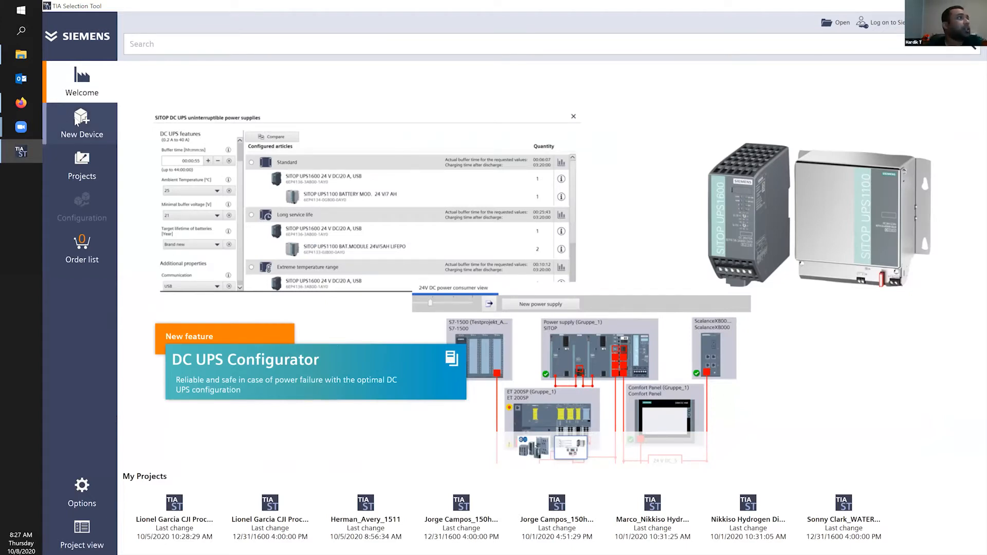
- Add a new SIMATIC S7-1200 device from the basic controllers after browsing the other controller families
{"action": "left_click", "coordinate": [103, 123]}
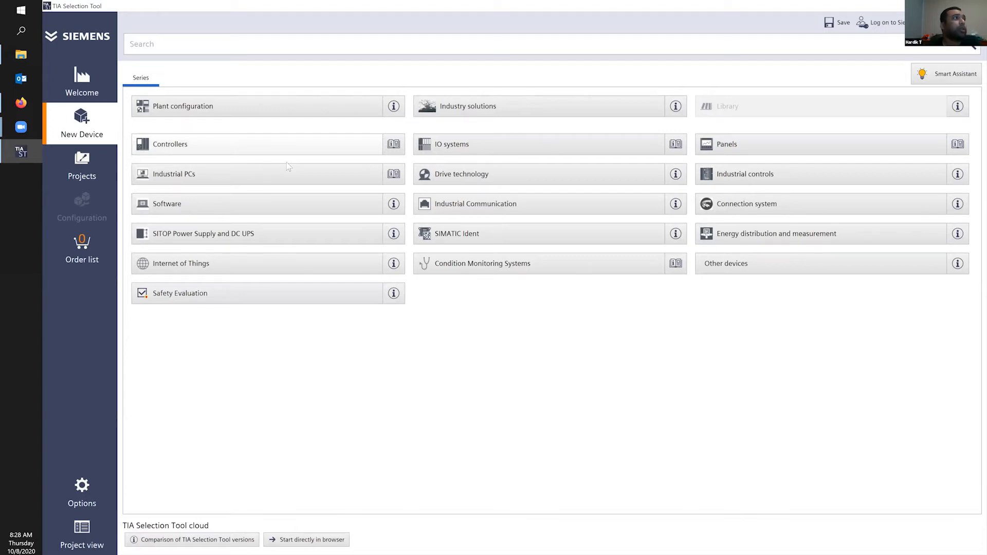
{"action": "left_click", "coordinate": [194, 145]}
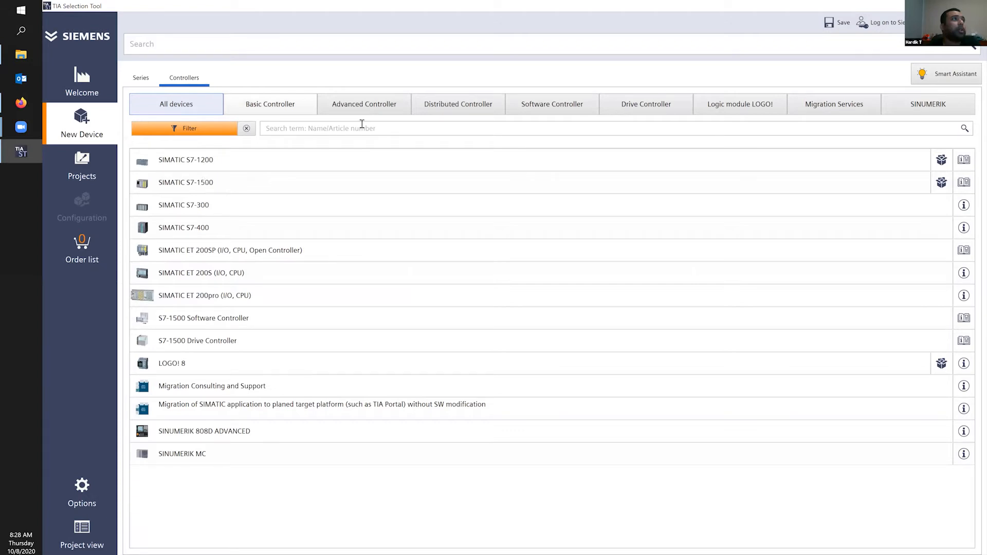
{"action": "left_click", "coordinate": [270, 104]}
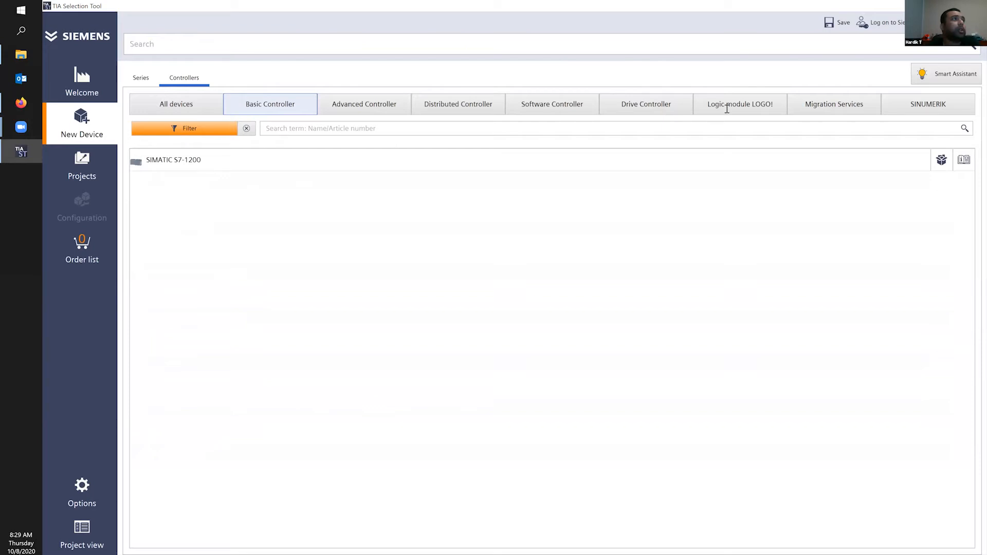
{"action": "left_click", "coordinate": [553, 104]}
{"action": "left_click", "coordinate": [740, 103]}
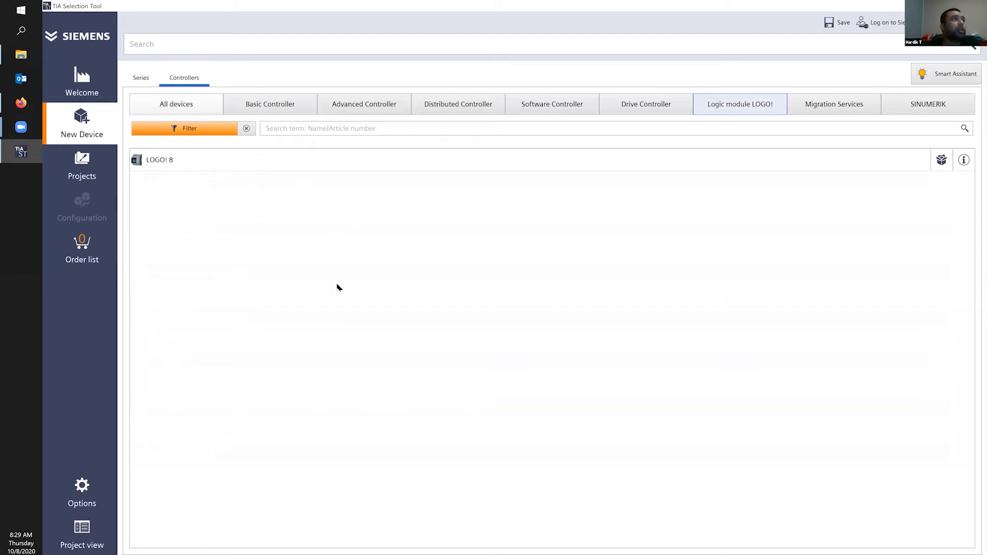
{"action": "left_click", "coordinate": [270, 104]}
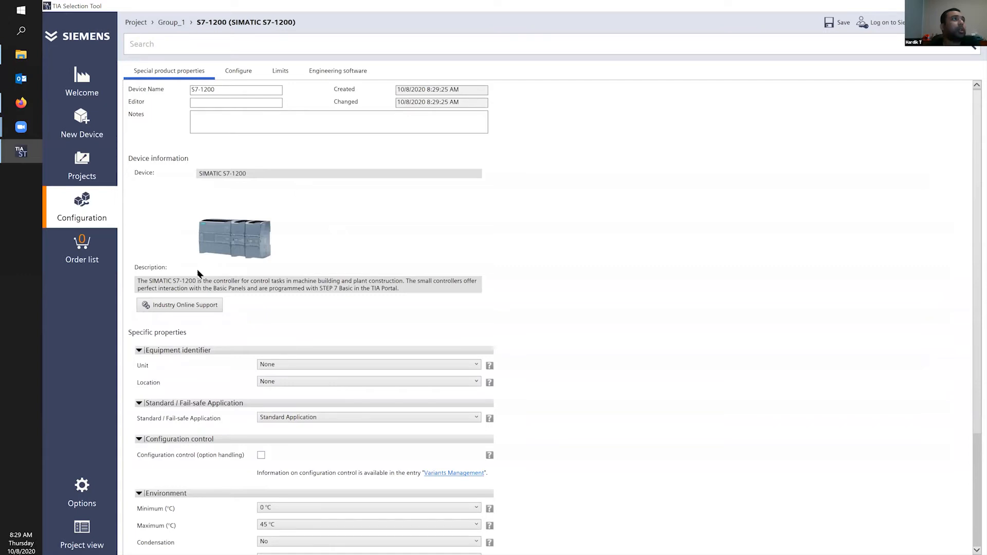
- Set the maximum ambient temperature to 70 °C in the S7-1200's environment properties
{"action": "scroll", "coordinate": [229, 85], "scroll_direction": "down", "scroll_amount": 3}
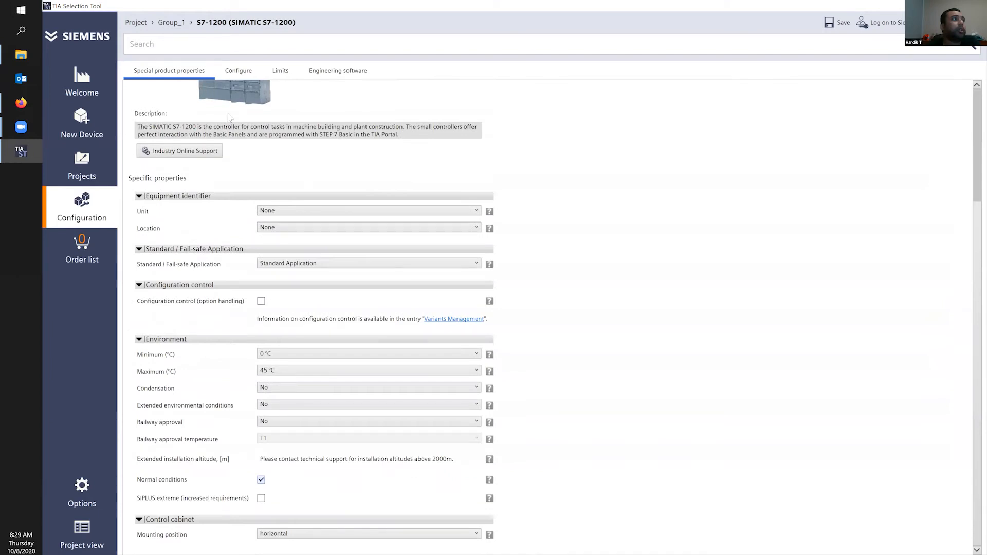
{"action": "mouse_move", "coordinate": [250, 273]}
{"action": "mouse_move", "coordinate": [174, 504]}
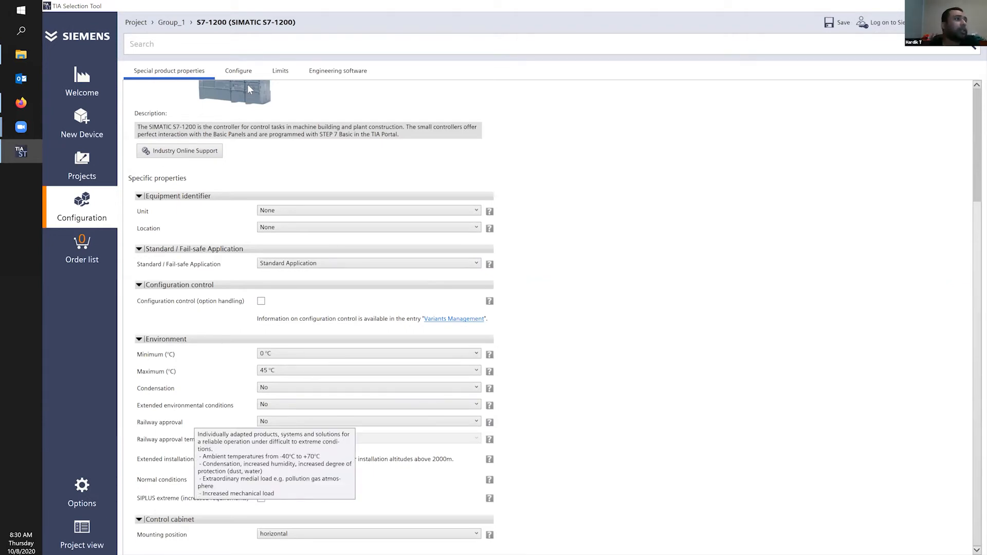
{"action": "key", "text": "Down"}
{"action": "key", "text": "Down"}
{"action": "key", "text": "Down"}
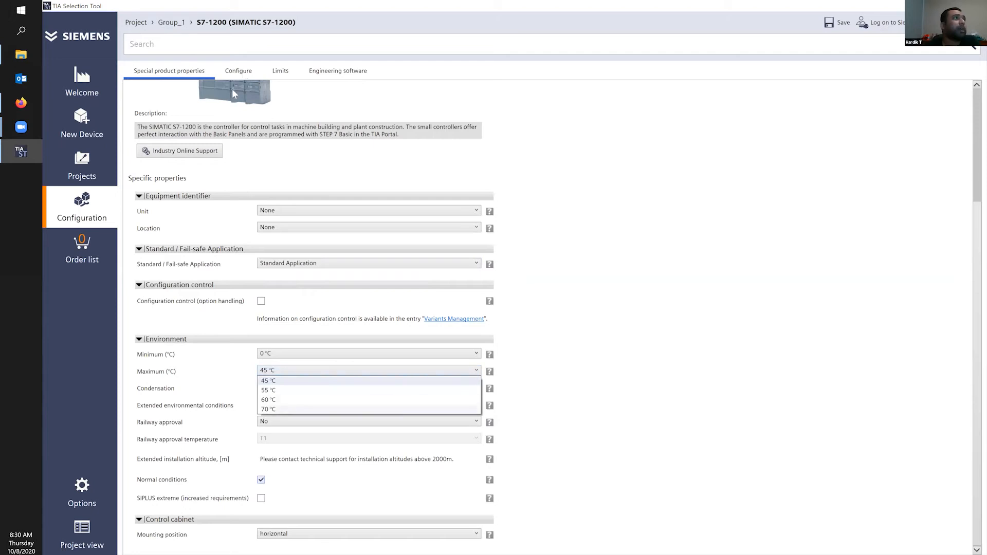
{"action": "key", "text": "Return"}
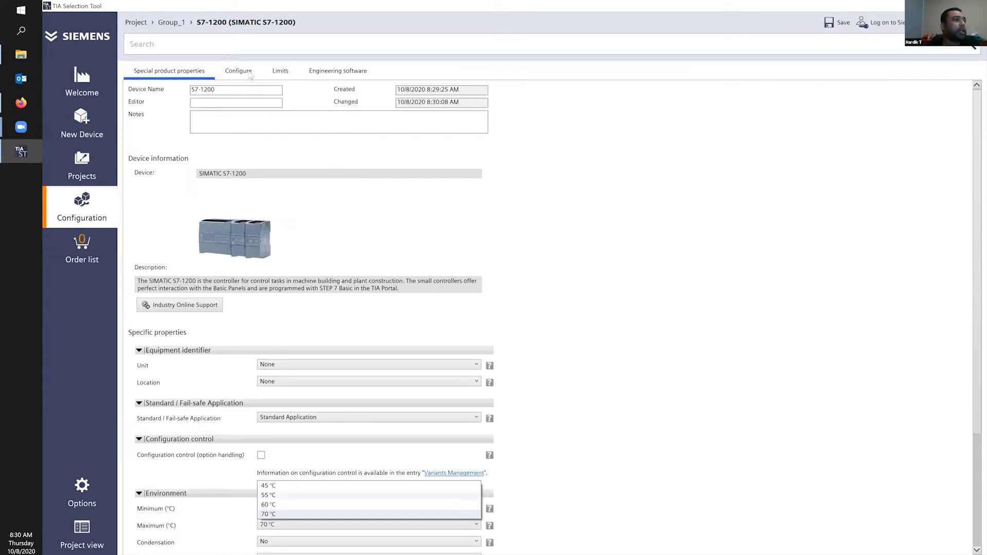
- Place the CPU 1215C with 14 DI 24V DC, 10 DO 24VDC and PS 24V DC in slot 1, with a 4 MB memory card
{"action": "scroll", "coordinate": [784, 210], "scroll_direction": "down", "scroll_amount": 3}
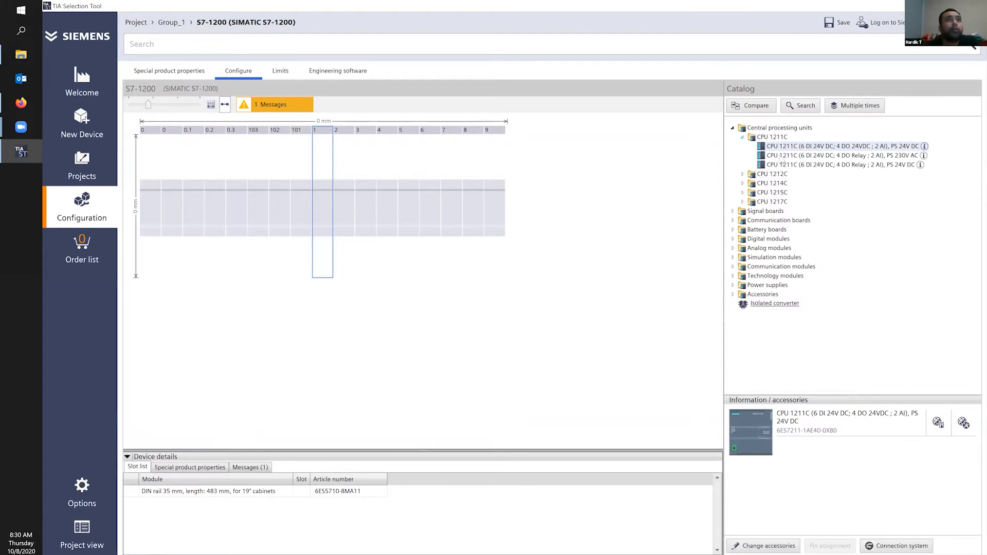
{"action": "left_click", "coordinate": [771, 138]}
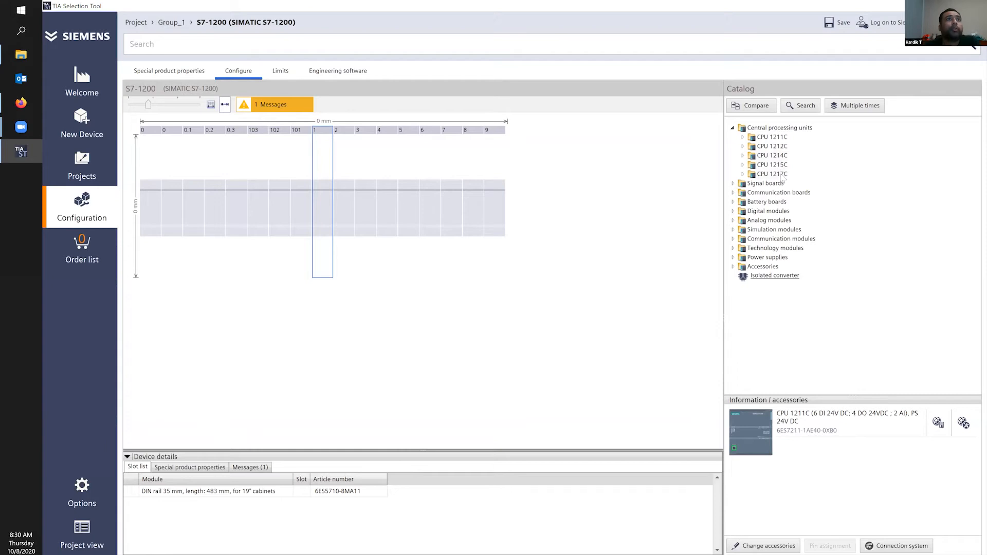
{"action": "left_click", "coordinate": [743, 165]}
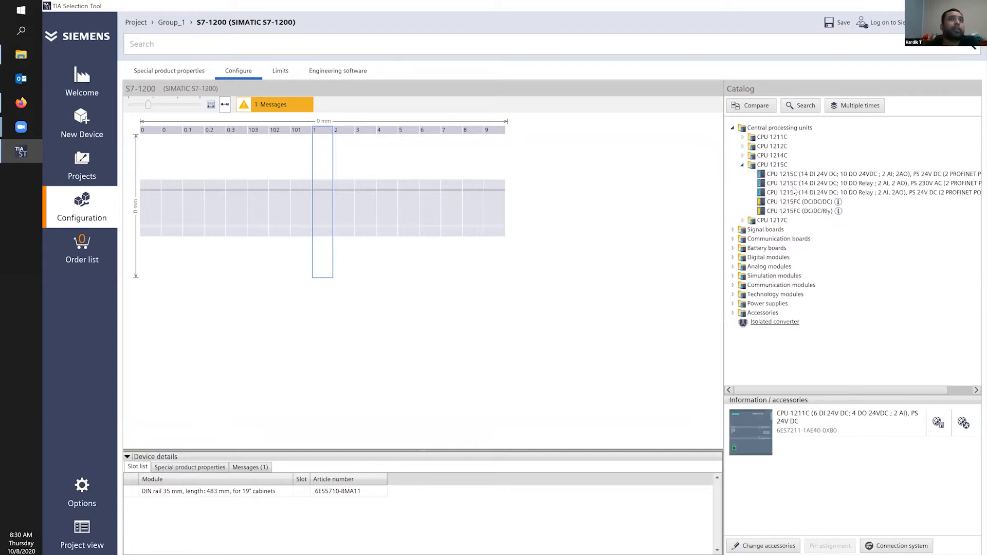
{"action": "left_click", "coordinate": [742, 155]}
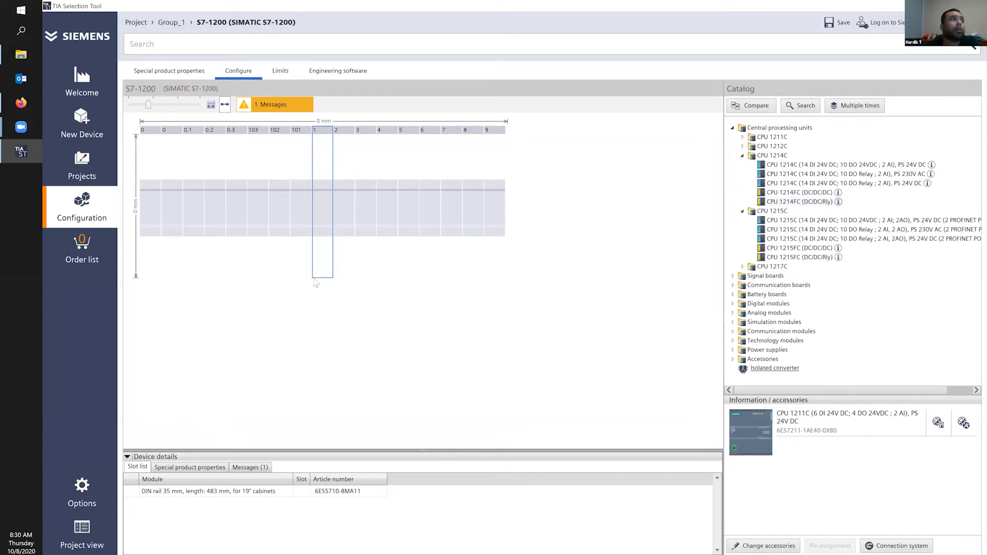
{"action": "left_click", "coordinate": [312, 161]}
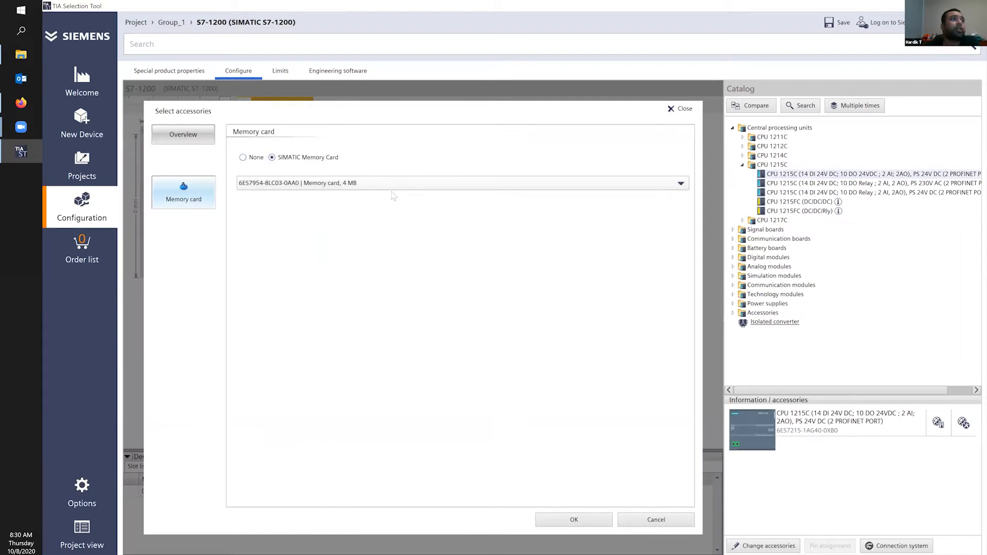
{"action": "left_click", "coordinate": [393, 188]}
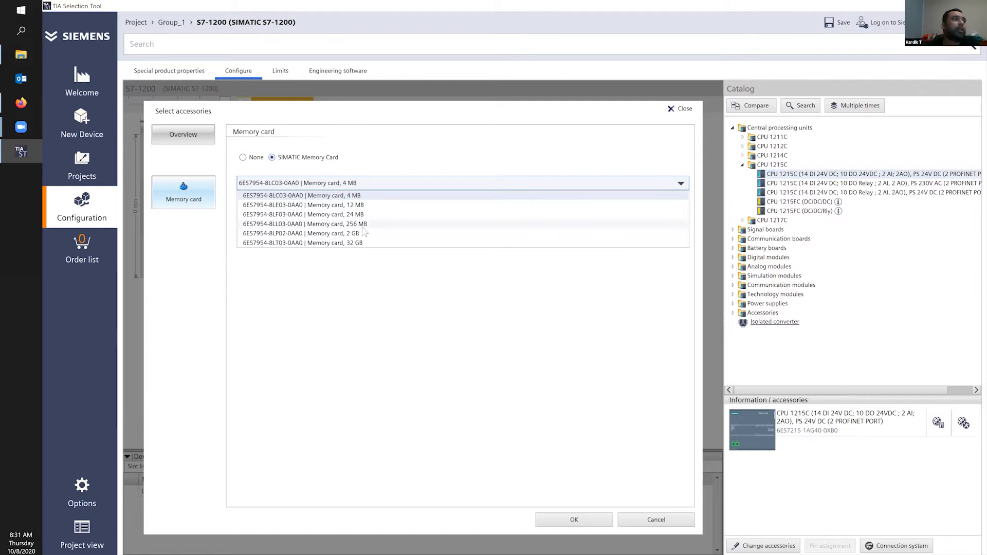
{"action": "left_click", "coordinate": [364, 198]}
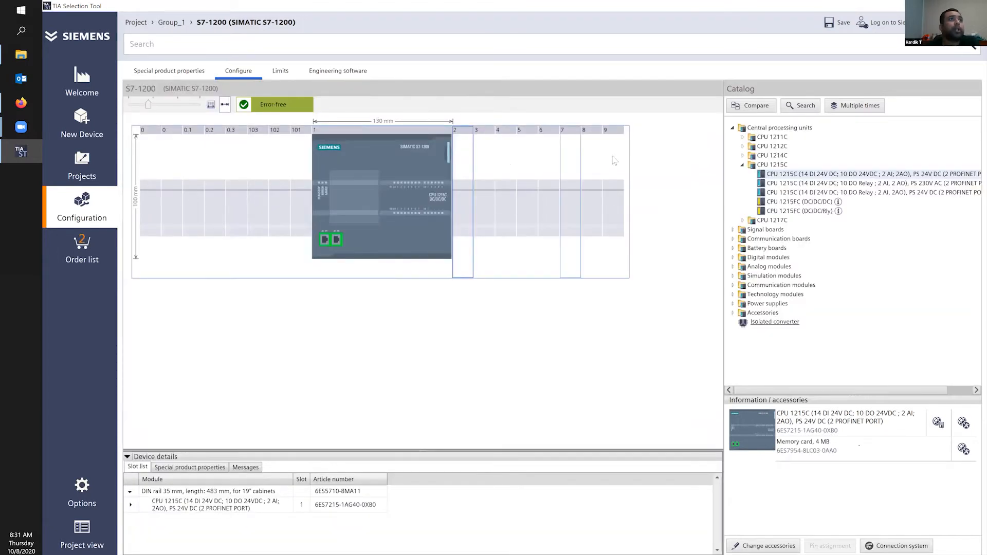
- Try the 24VDC-output CPU 1212C and the 24VDC-output CPU 1211C as replacements for the CPU in slot 1
{"action": "left_click", "coordinate": [369, 150]}
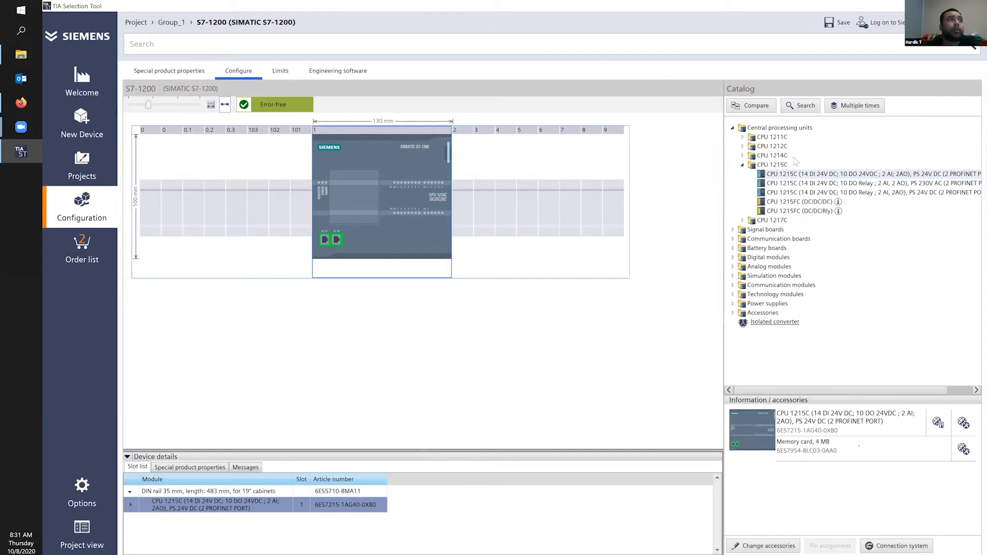
{"action": "left_click", "coordinate": [743, 147]}
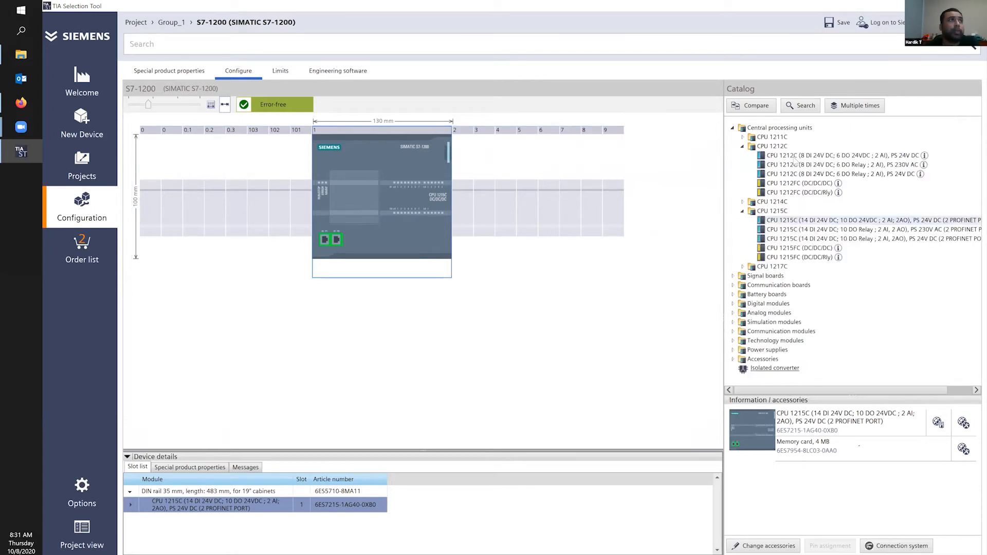
{"action": "left_click", "coordinate": [795, 157]}
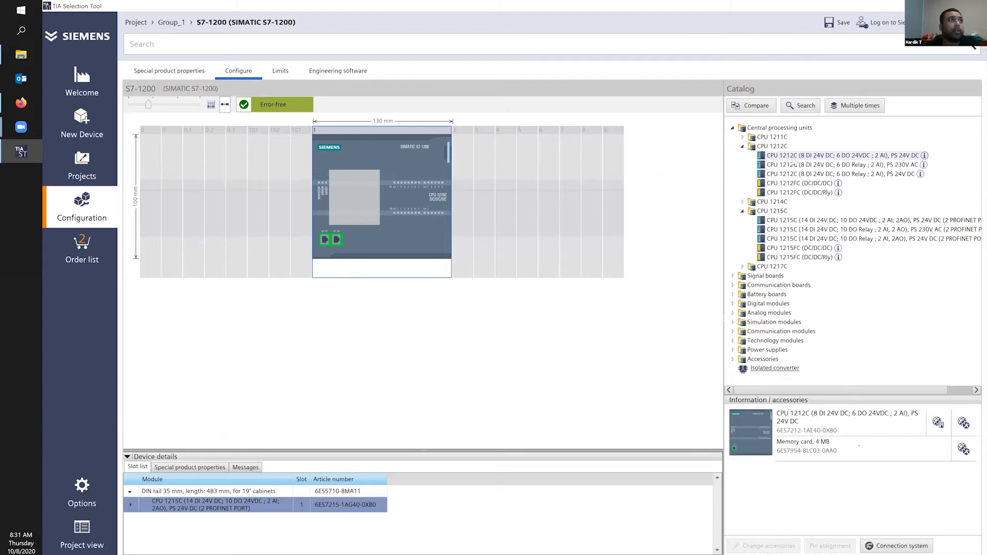
{"action": "double_click", "coordinate": [792, 158]}
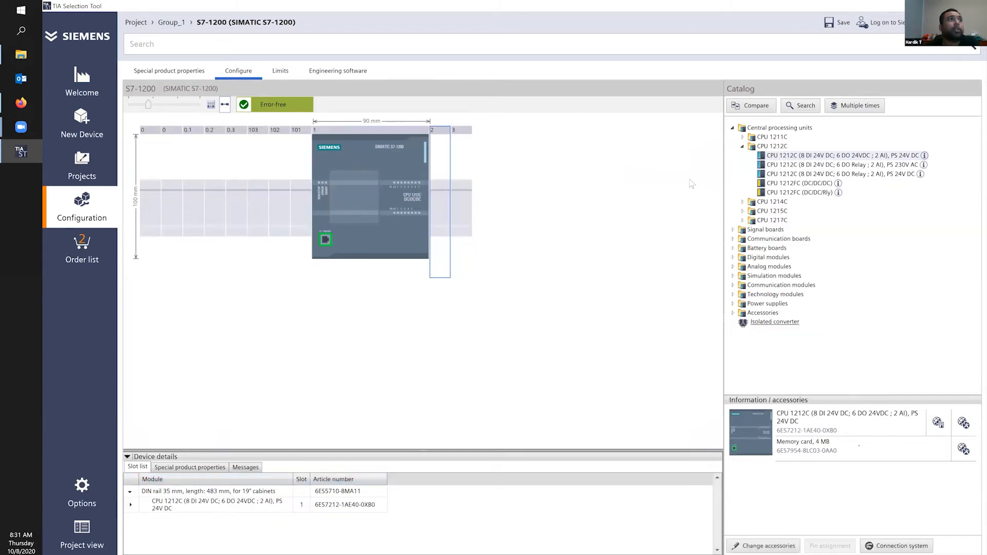
{"action": "double_click", "coordinate": [789, 152]}
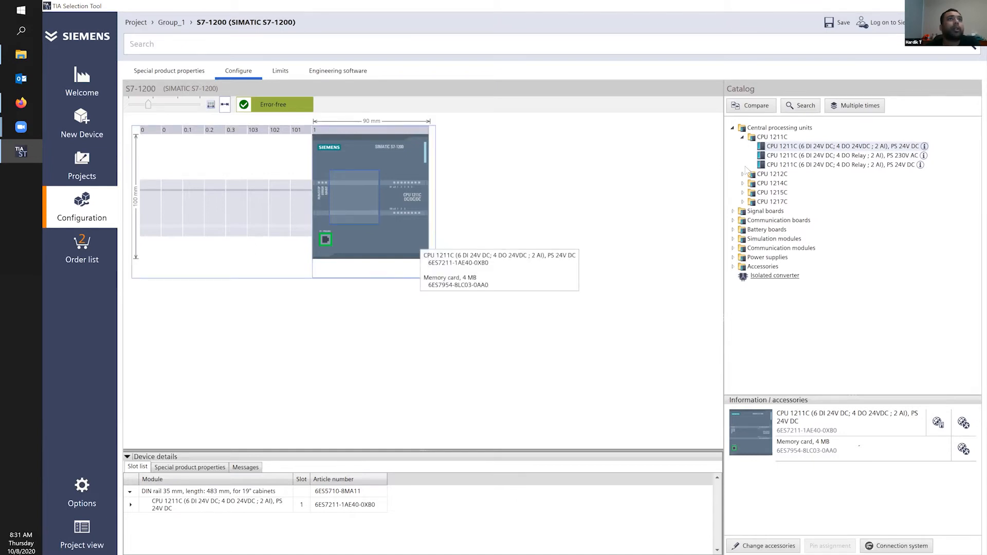
- Replace the CPU in slot 1 with the CPU 1215C having 14 DI 24V DC, 10 DO 24VDC and PS 24V DC
{"action": "left_click", "coordinate": [743, 137]}
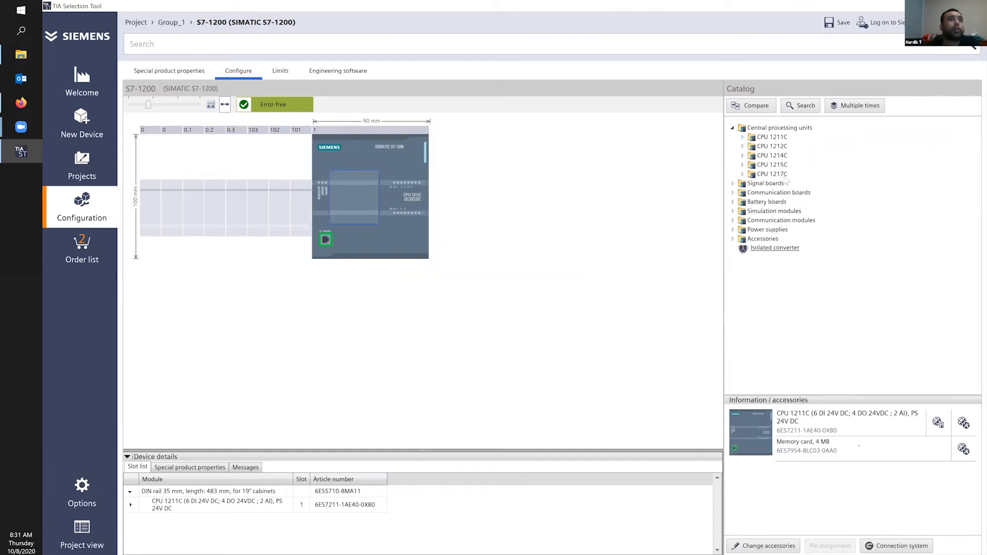
{"action": "left_click", "coordinate": [742, 166]}
{"action": "double_click", "coordinate": [787, 175]}
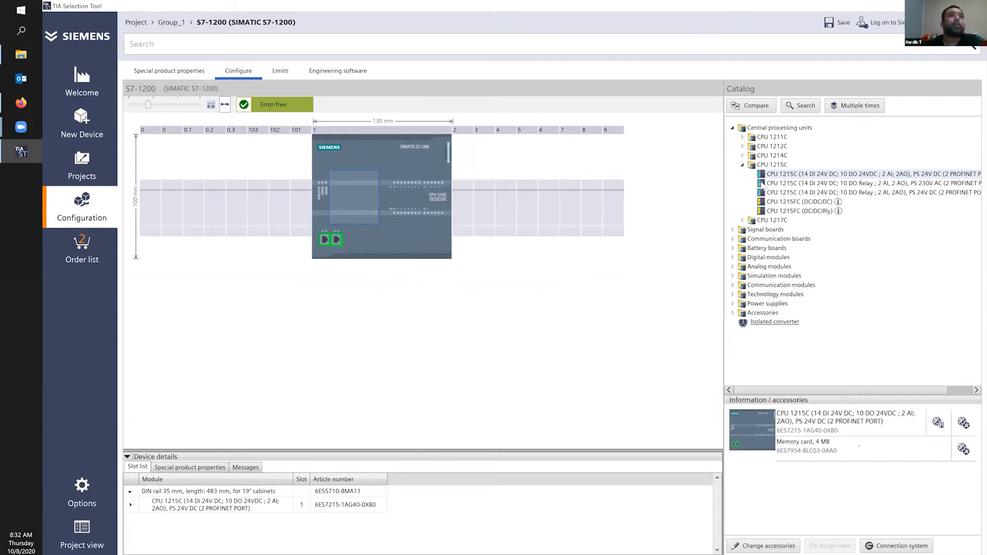
- Add the 16 DI, 24V DC digital input module SM 1221 in slot 2 beside the CPU
{"action": "left_click", "coordinate": [743, 165]}
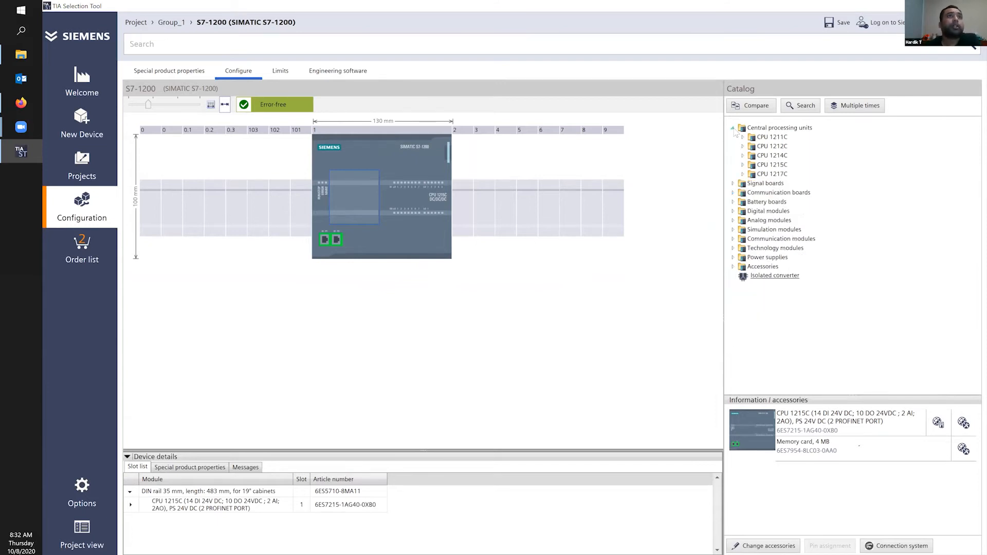
{"action": "left_click", "coordinate": [733, 128]}
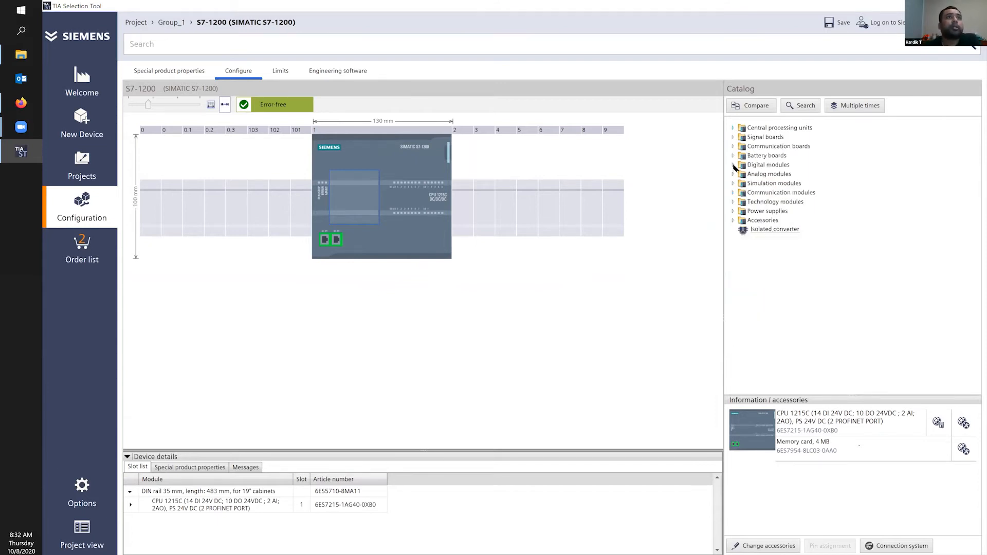
{"action": "left_click", "coordinate": [734, 165]}
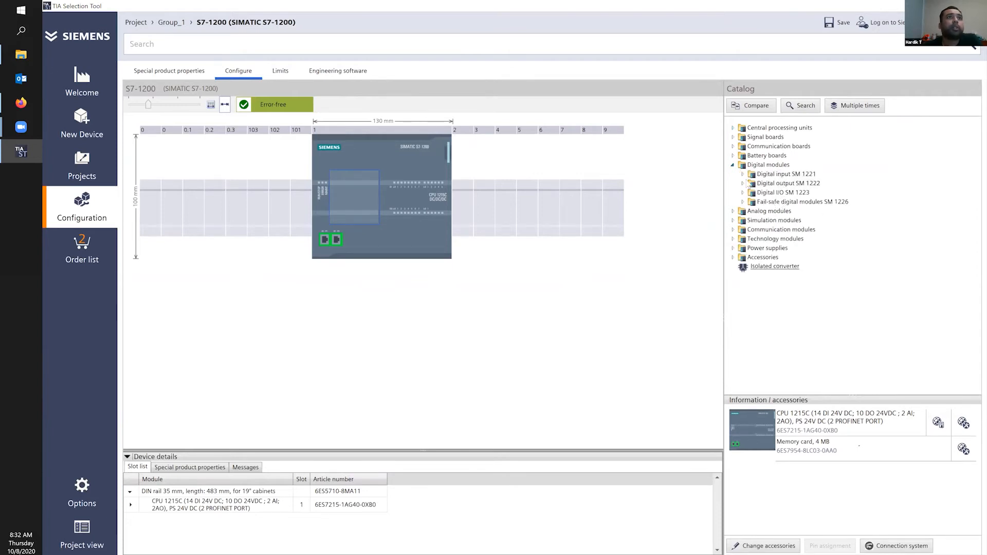
{"action": "left_click", "coordinate": [744, 174]}
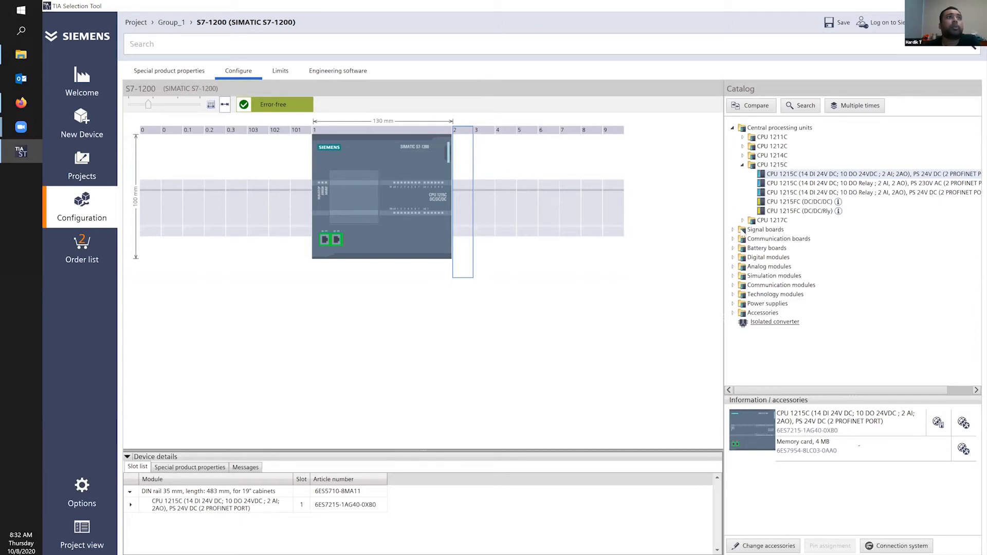
{"action": "double_click", "coordinate": [736, 259]}
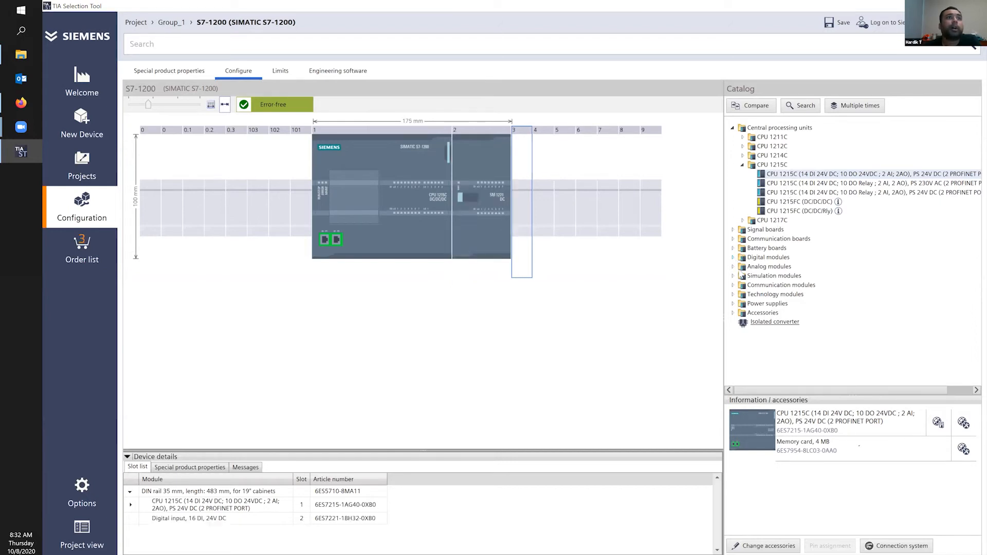
- Add the 16 DO relay digital output module in slot 3 and the 16 DO, 24V DC output module in slot 4, leaving no gap
{"action": "left_click", "coordinate": [743, 276]}
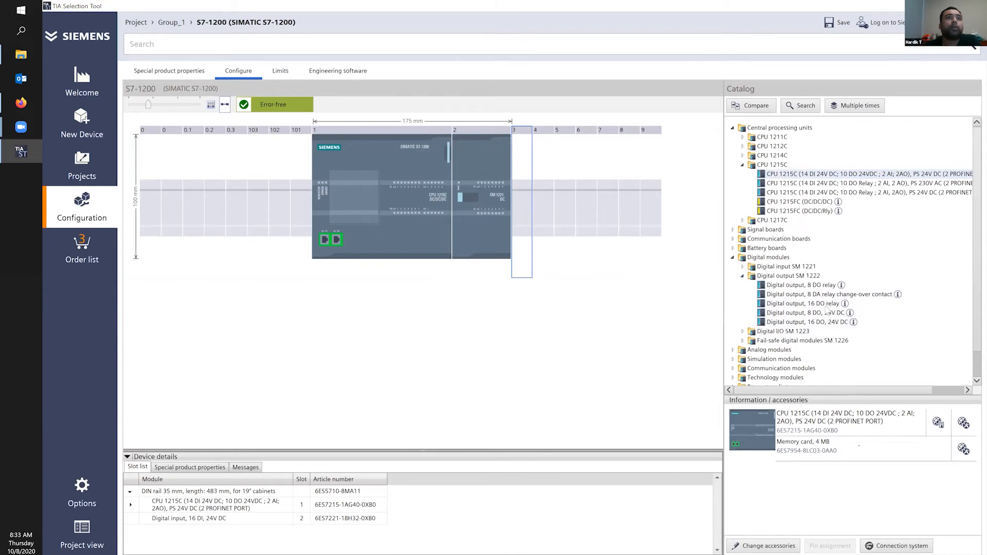
{"action": "left_click_drag", "start_coordinate": [799, 309], "coordinate": [543, 186]}
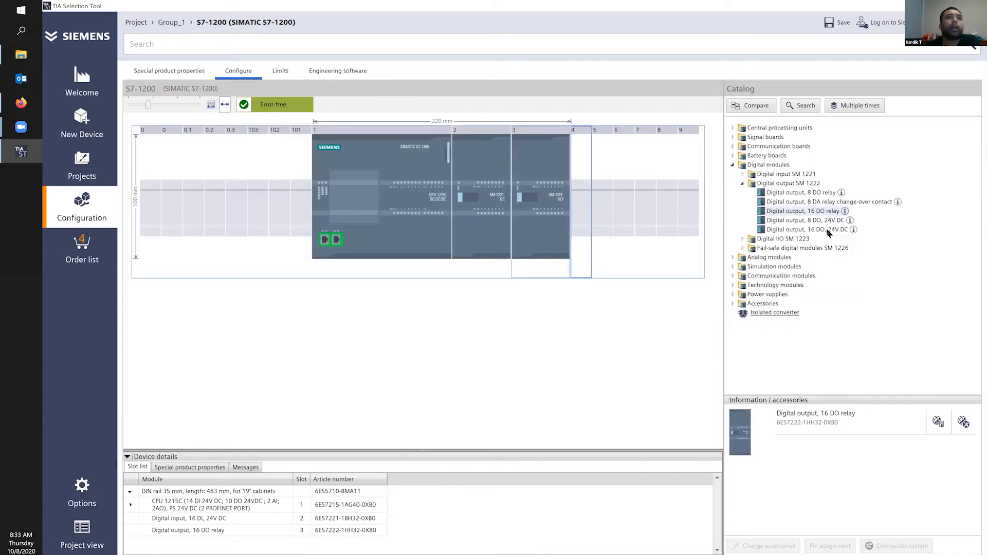
{"action": "left_click", "coordinate": [829, 230]}
{"action": "left_click_drag", "start_coordinate": [829, 231], "coordinate": [632, 246]}
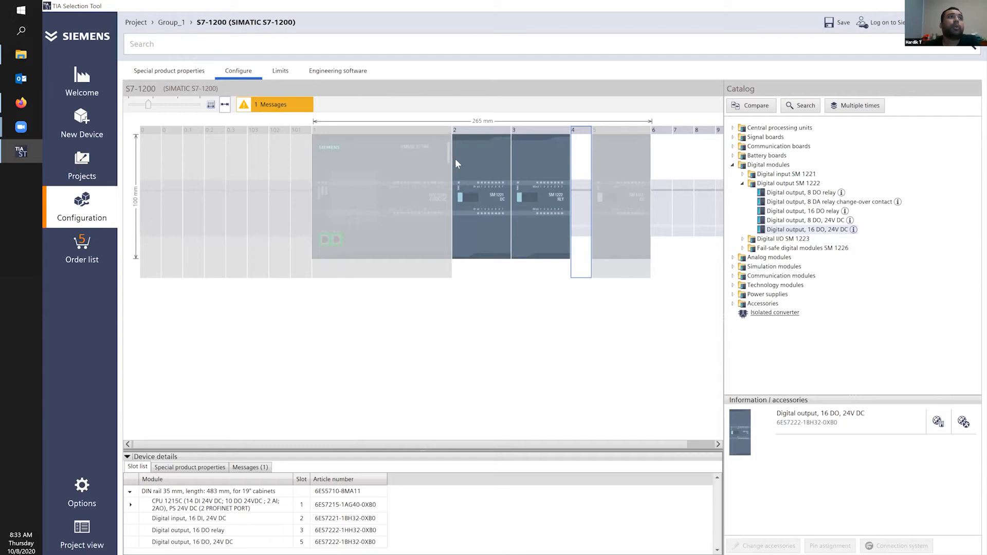
{"action": "left_click", "coordinate": [580, 154]}
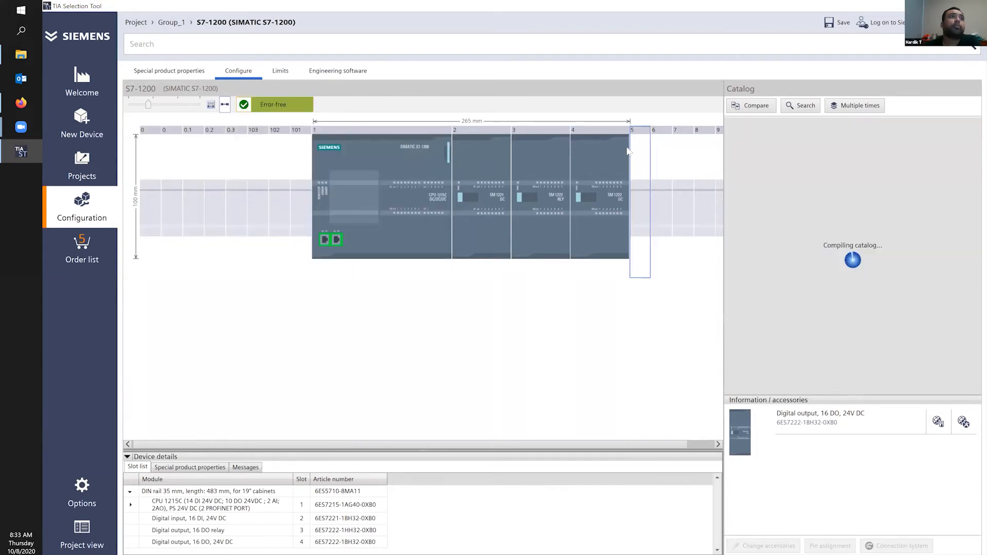
{"action": "right_click", "coordinate": [584, 154]}
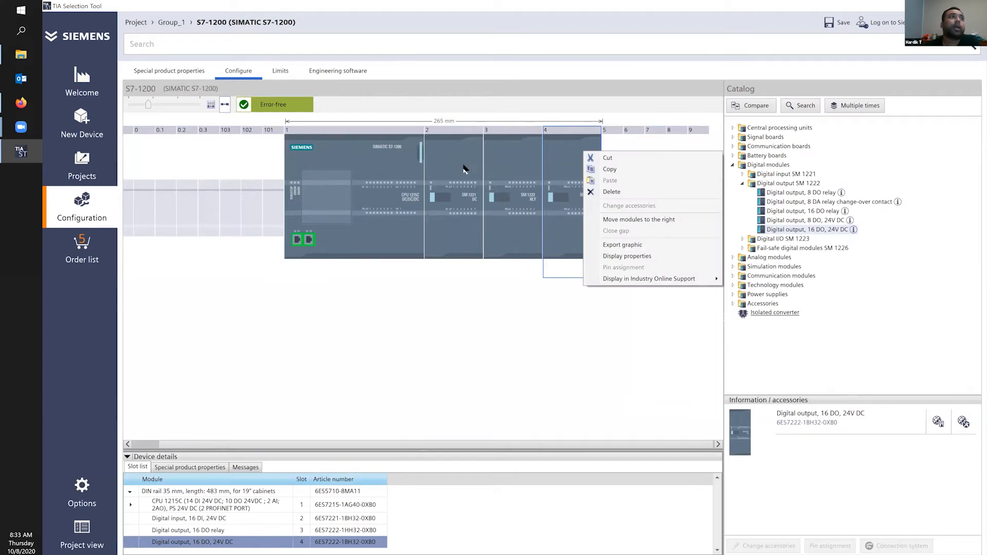
- Move the modules from slot 3 onward one slot to the right to free slot 3
{"action": "left_click_drag", "start_coordinate": [466, 163], "coordinate": [519, 158]}
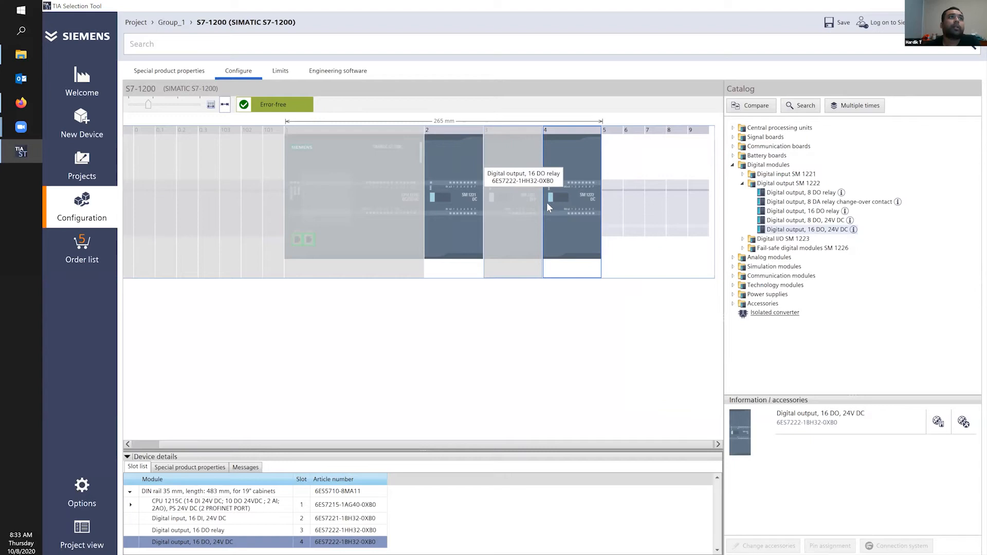
{"action": "right_click", "coordinate": [517, 154]}
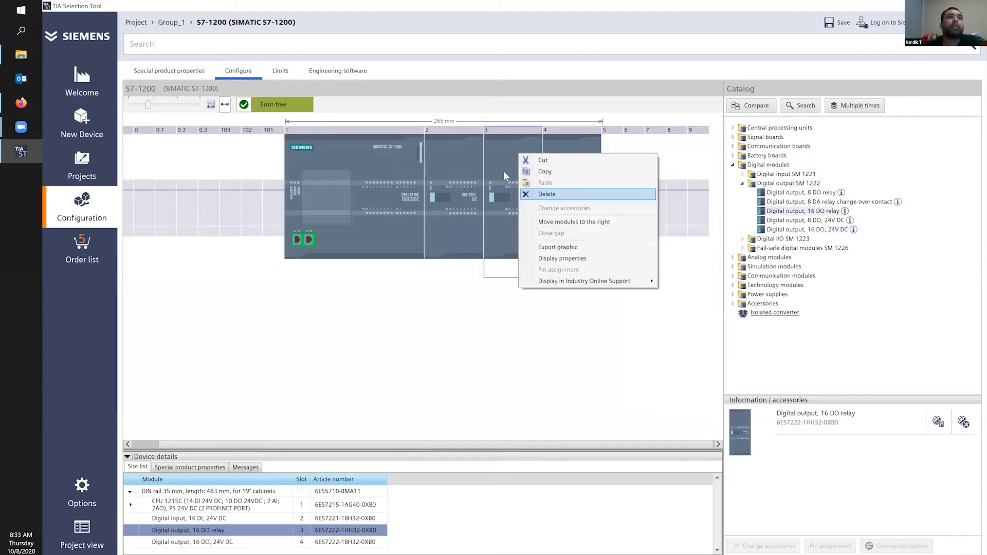
{"action": "left_click", "coordinate": [574, 221]}
- Try the 8 DI, 24V DC digital input module in slot 3 and delete it again
{"action": "left_click", "coordinate": [743, 174]}
{"action": "left_click_drag", "start_coordinate": [796, 186], "coordinate": [509, 174]}
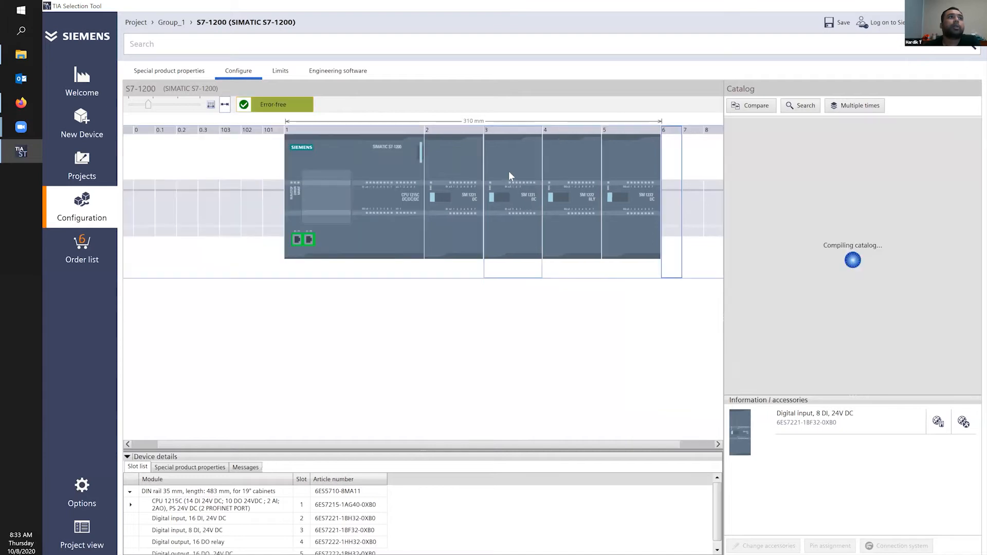
{"action": "right_click", "coordinate": [533, 211]}
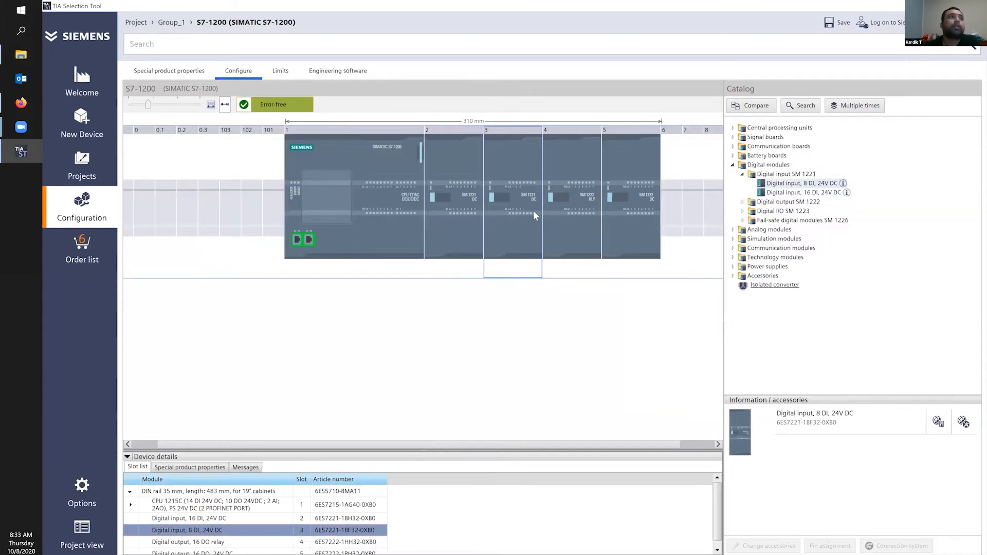
{"action": "key", "text": "Delete"}
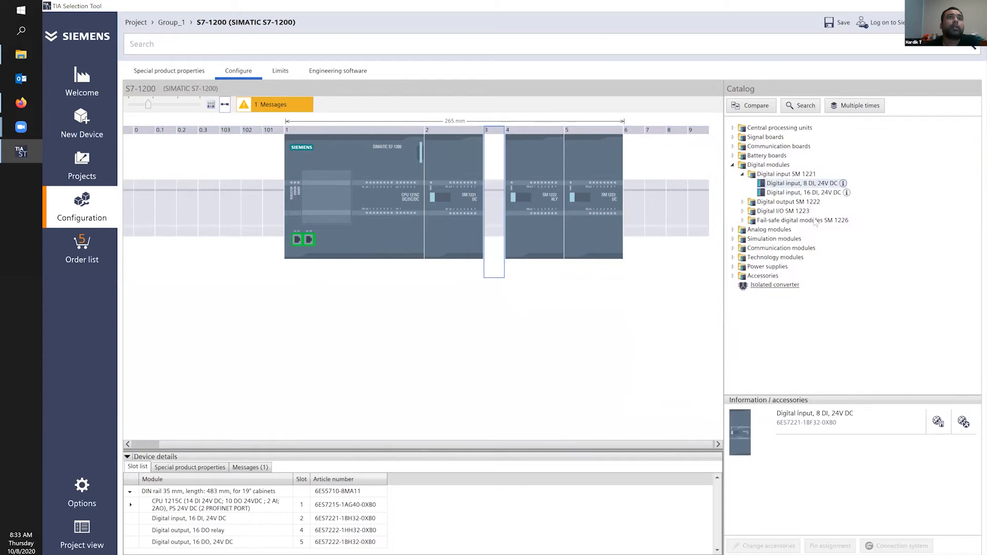
- Add the SM 1223 digital I/O module with 16 DI, 24V DC / 16 DO, 24V DC in the empty slot 3
{"action": "left_click", "coordinate": [806, 212]}
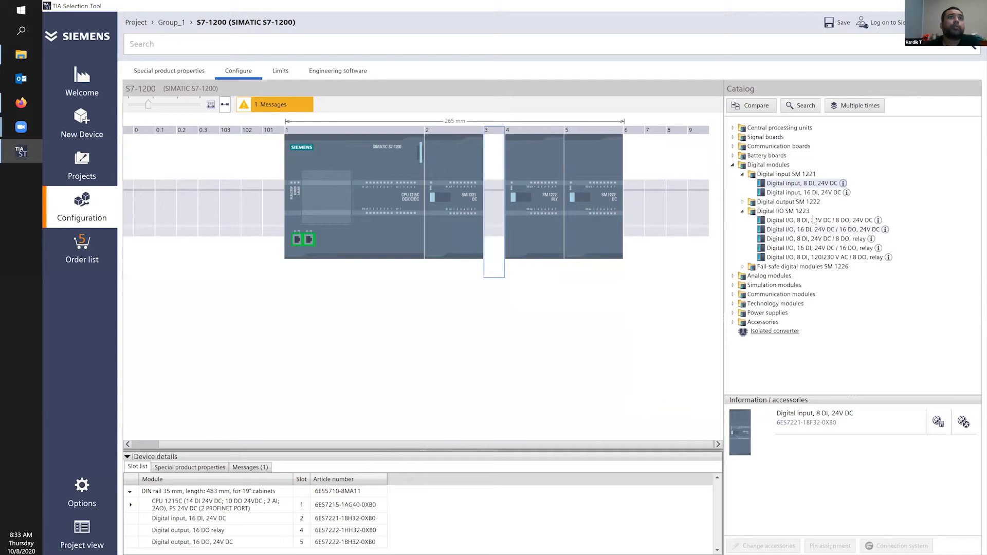
{"action": "double_click", "coordinate": [806, 230]}
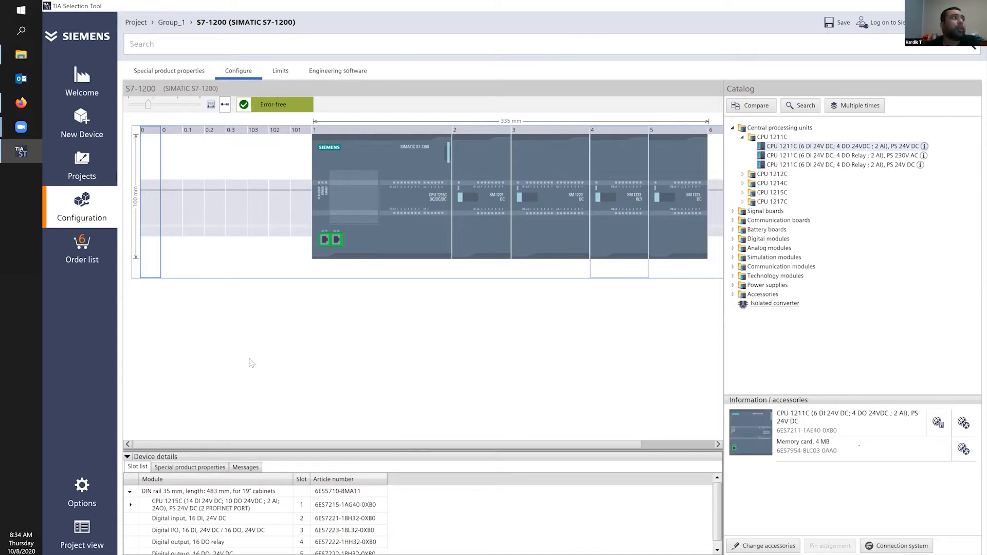
- Undo the last change made to the S7-1200 station
{"action": "left_click", "coordinate": [258, 368]}
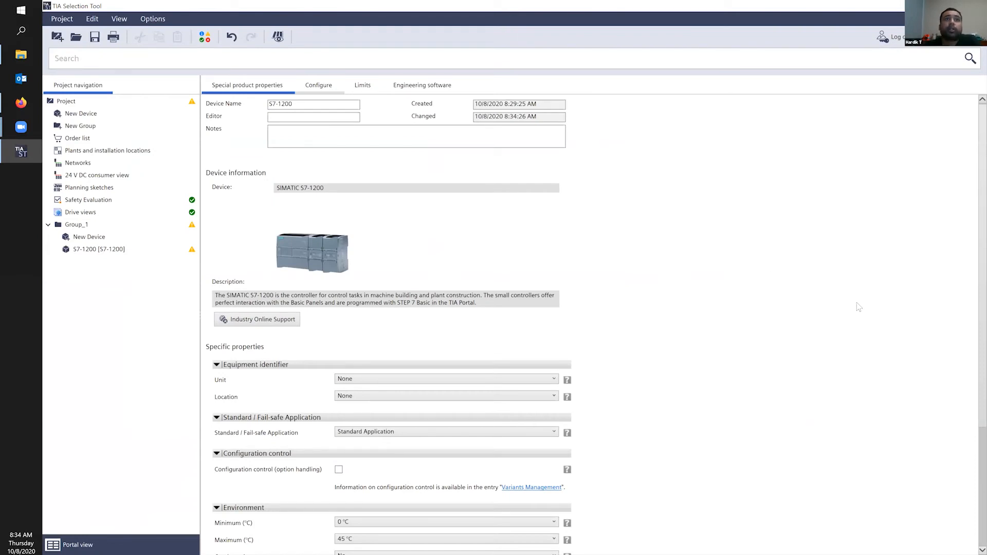
{"action": "key", "text": "ctrl+z"}
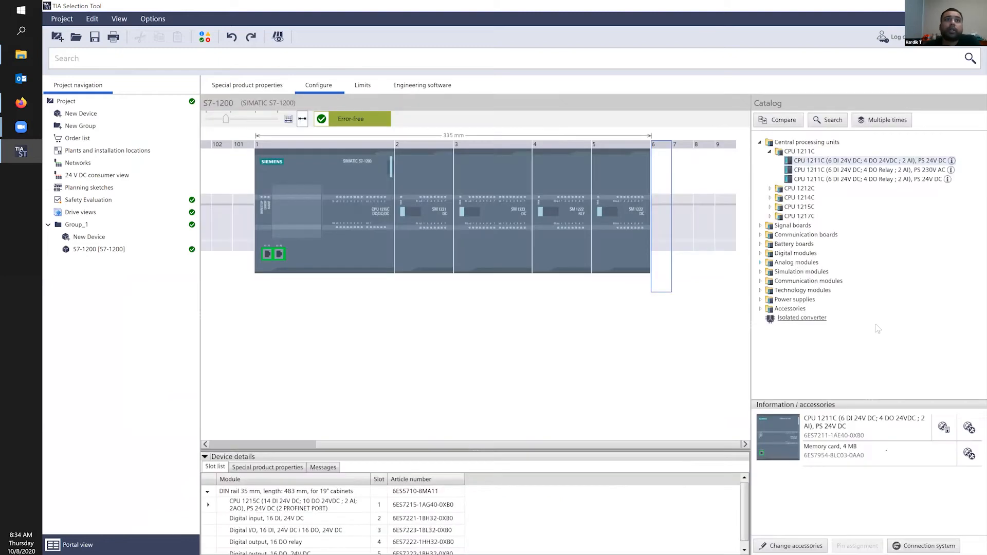
- Add SM 1231 analog input, RTD and 8 AI thermocouple modules in slots 6 to 8 and an SM 1232 analog output module in slot 9
{"action": "left_click", "coordinate": [760, 263]}
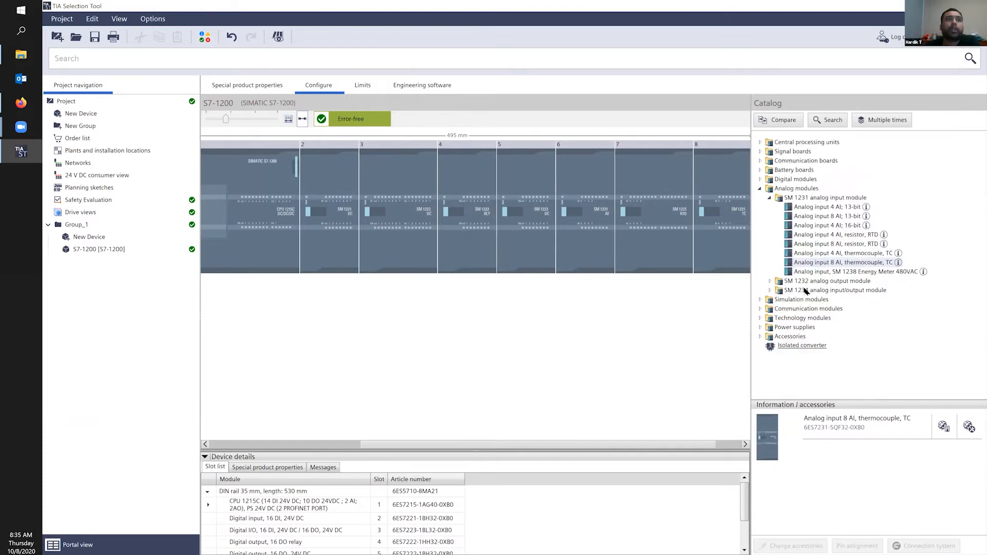
{"action": "left_click", "coordinate": [804, 283]}
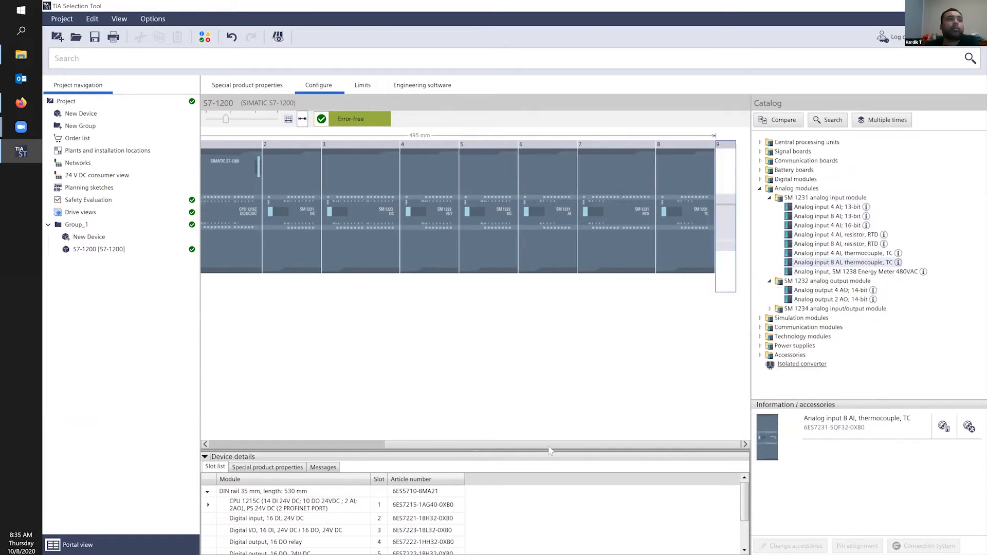
{"action": "left_click_drag", "start_coordinate": [649, 447], "coordinate": [710, 447]}
{"action": "left_click_drag", "start_coordinate": [404, 445], "coordinate": [716, 453]}
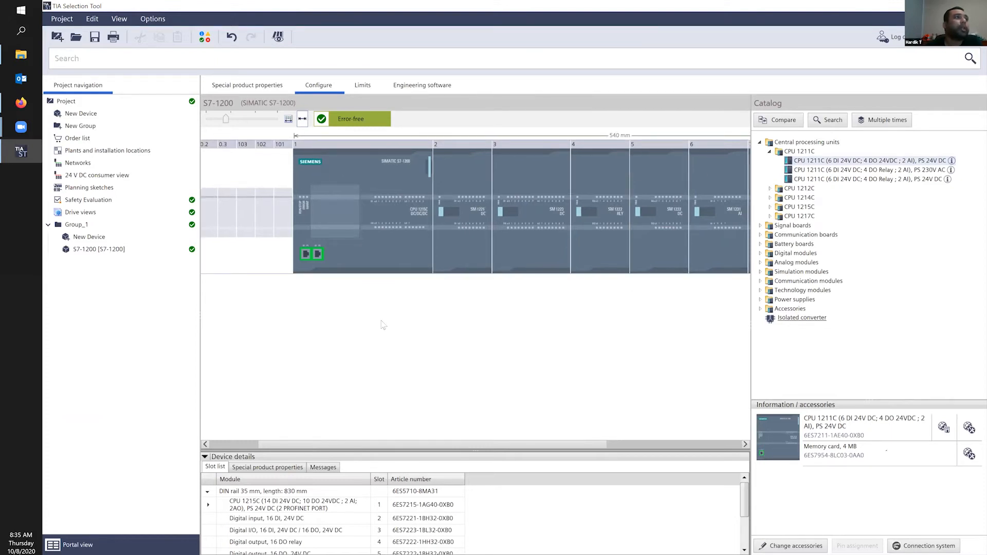
- Check the S7-1200 station's limits and add STEP 7 V16 (TIA Portal) as its engineering software
{"action": "left_click", "coordinate": [363, 85]}
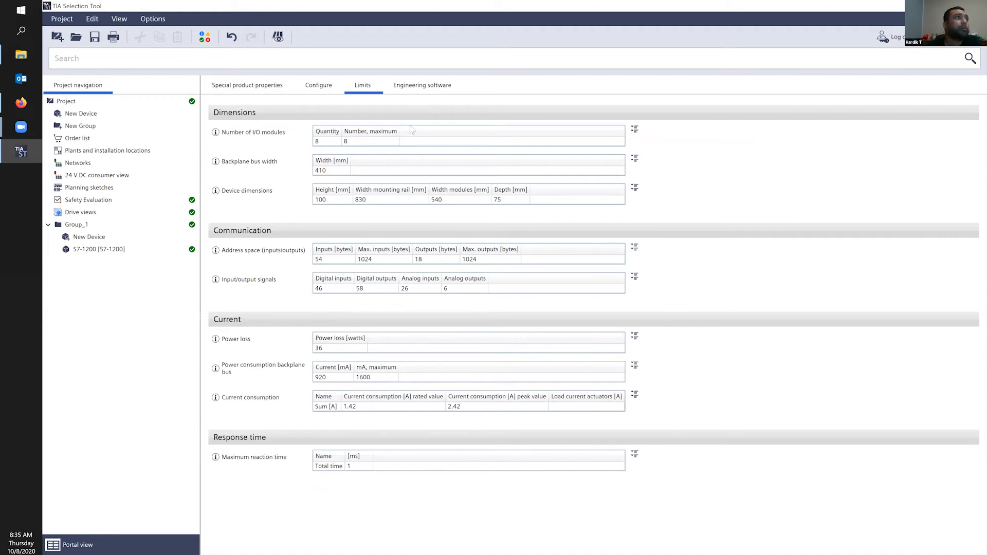
{"action": "left_click", "coordinate": [421, 86]}
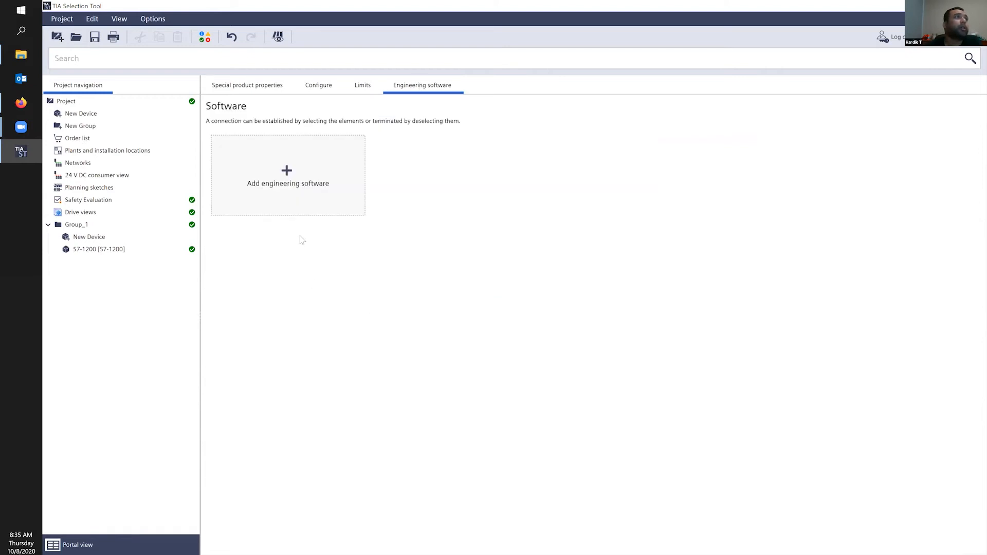
{"action": "left_click", "coordinate": [353, 164]}
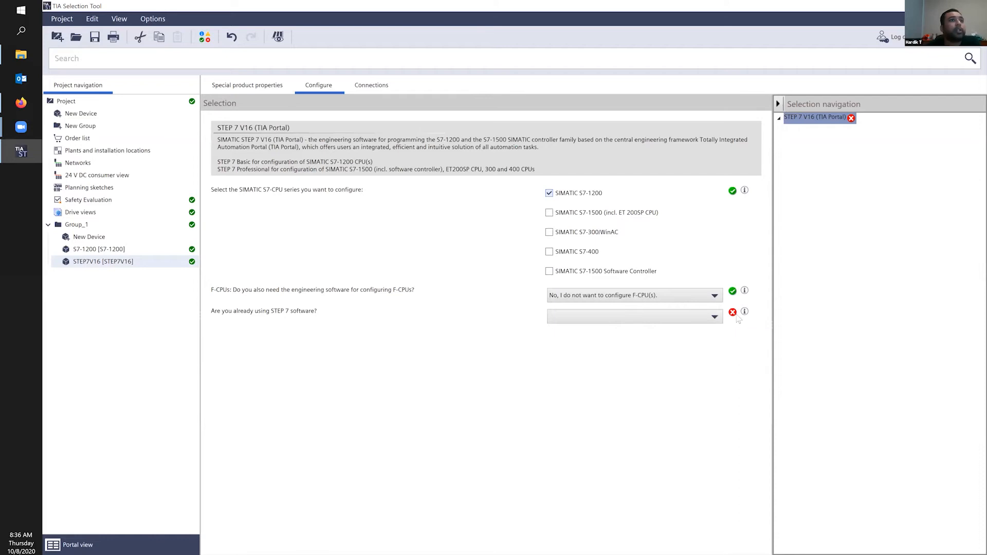
- Specify that STEP 7 software is not yet in use, with STEP 7 V16 as Package (DVD) and the Software Update Service as Download
{"action": "mouse_move", "coordinate": [731, 317]}
{"action": "left_click", "coordinate": [719, 318]}
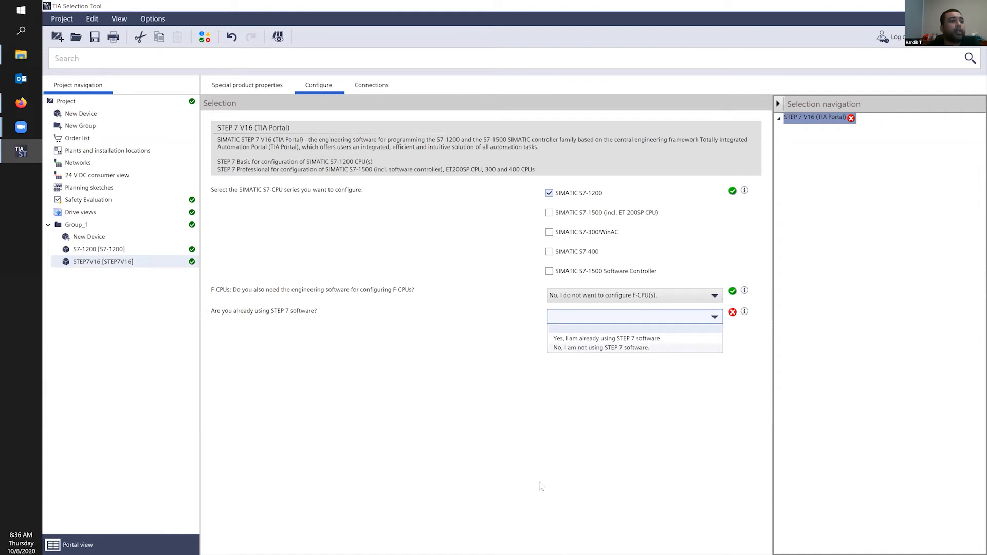
{"action": "left_click", "coordinate": [612, 348]}
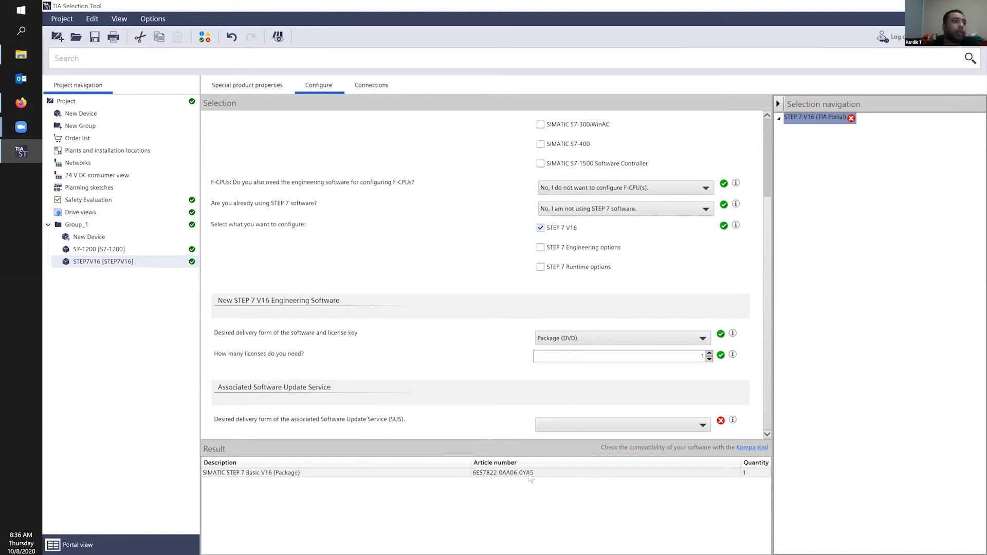
{"action": "left_click", "coordinate": [579, 425]}
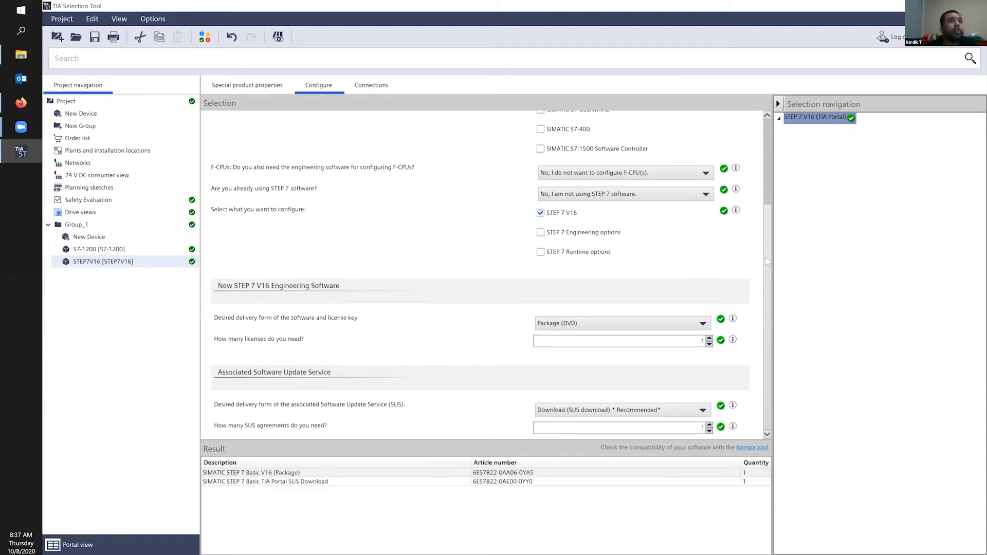
- Include the SIMATIC S7-1500 (incl. ET 200SP CPU) series in the STEP 7 V16 configuration
{"action": "scroll", "coordinate": [544, 214], "scroll_direction": "up", "scroll_amount": 5}
{"action": "left_click", "coordinate": [543, 214]}
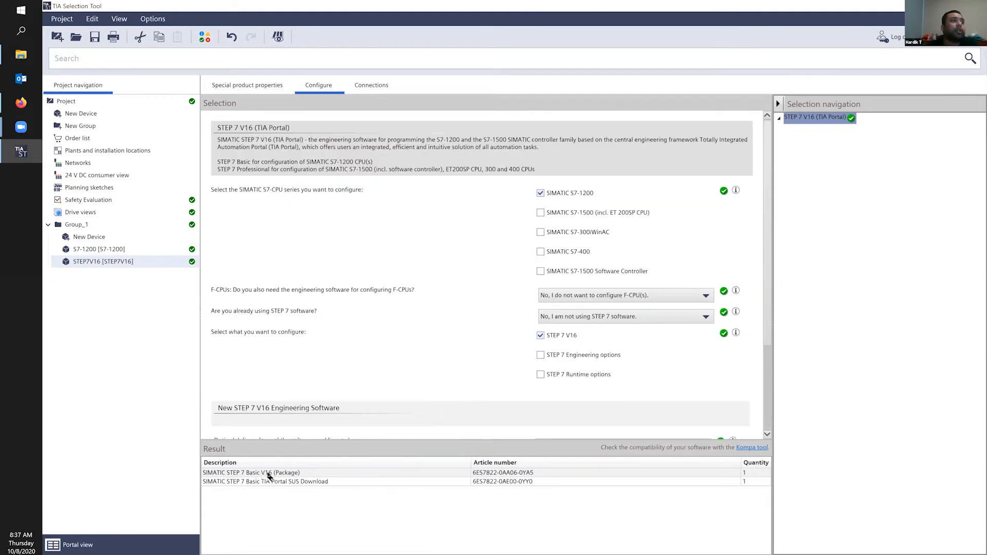
{"action": "left_click", "coordinate": [534, 218]}
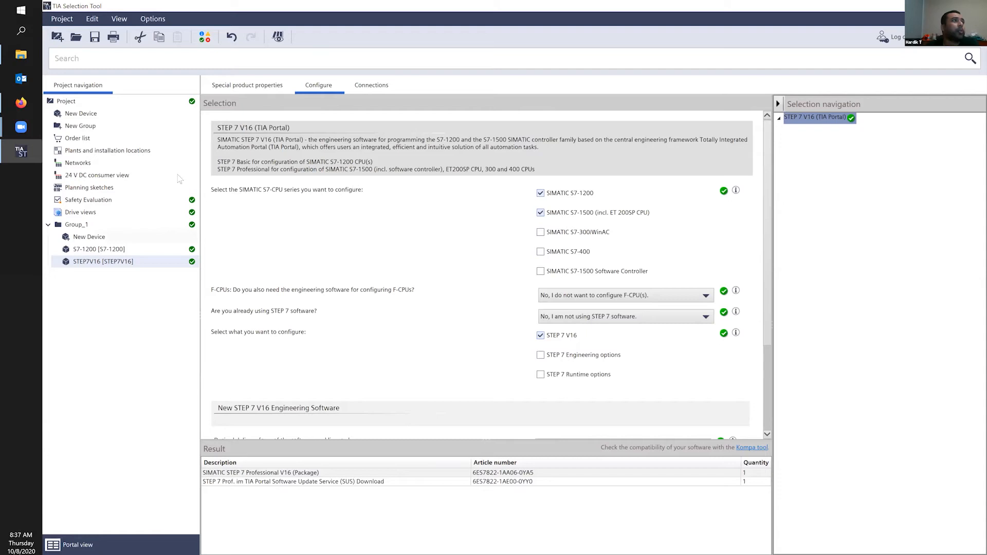
- Add a SIMATIC S7-1500 advanced controller to Group_1 and place the CPU 1516F-3 PN/DP in slot 1
{"action": "left_click", "coordinate": [89, 237]}
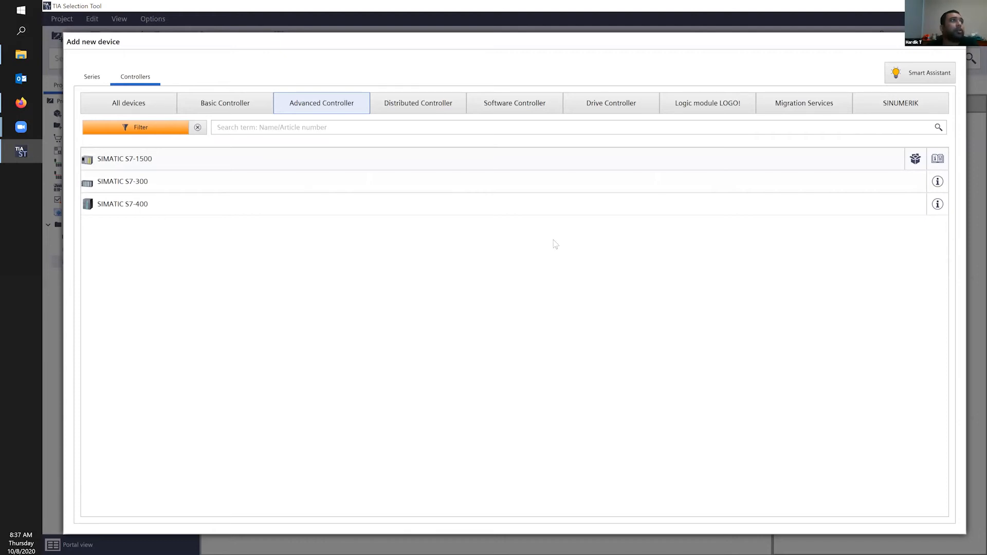
{"action": "left_click", "coordinate": [819, 161]}
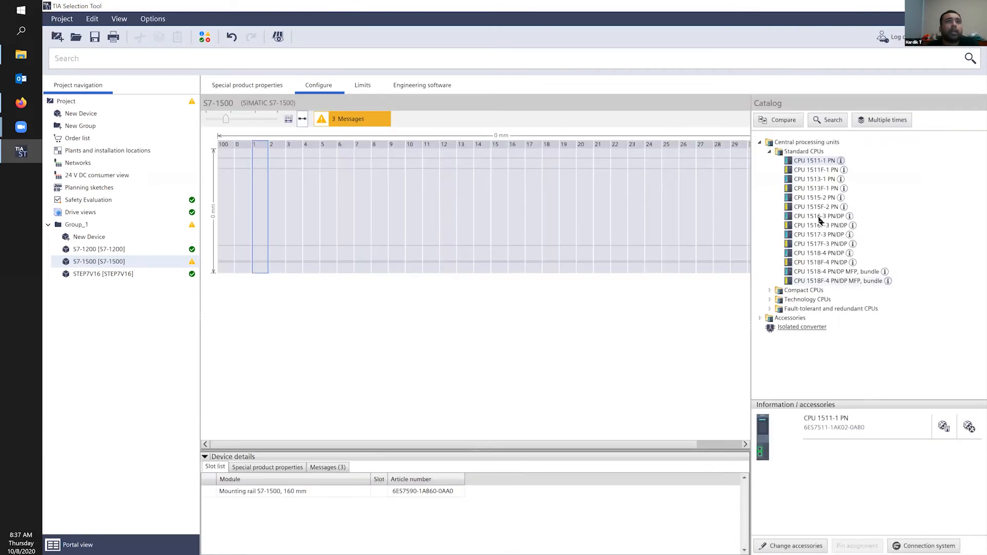
{"action": "left_click", "coordinate": [810, 208]}
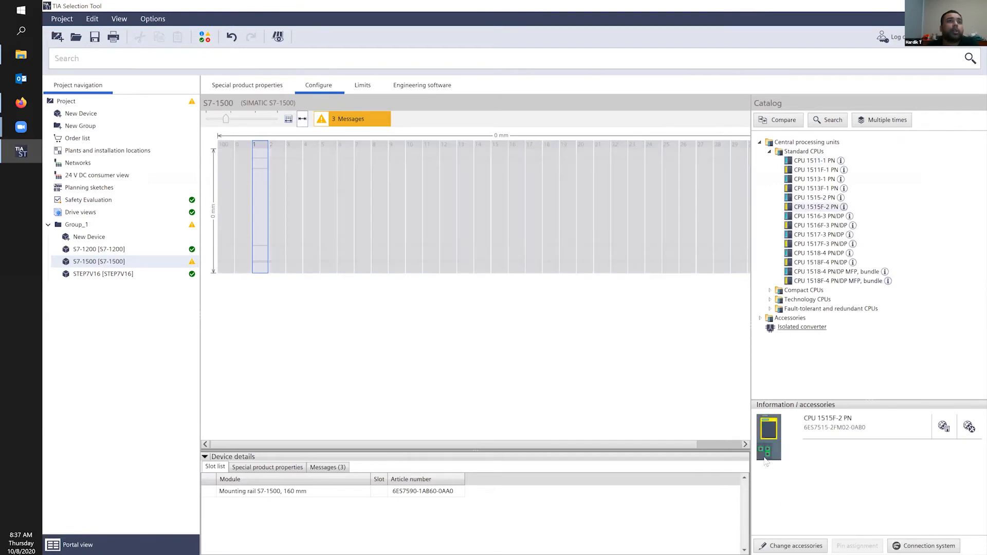
{"action": "mouse_move", "coordinate": [768, 453]}
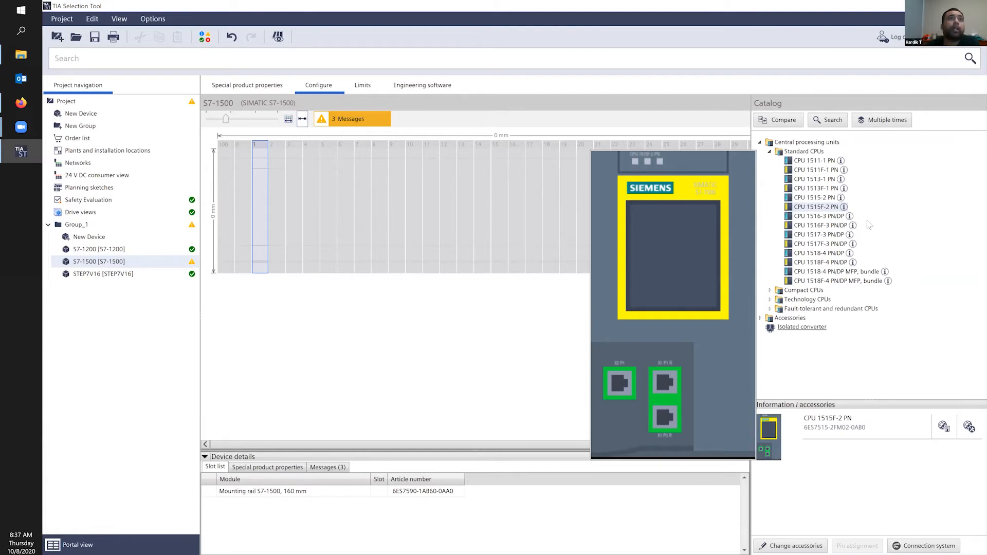
{"action": "left_click", "coordinate": [840, 228]}
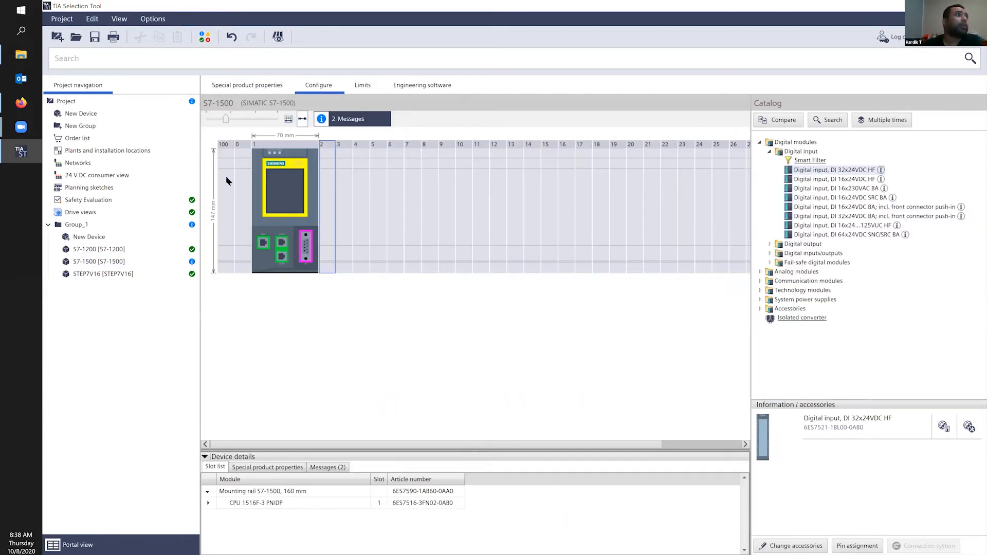
- Add the load current supply PM 70W, 120/230 V AC, 24 V DC, 3 A in slot 100 and change the CPU to CPU 1516-3 PN/DP
{"action": "left_click", "coordinate": [227, 152]}
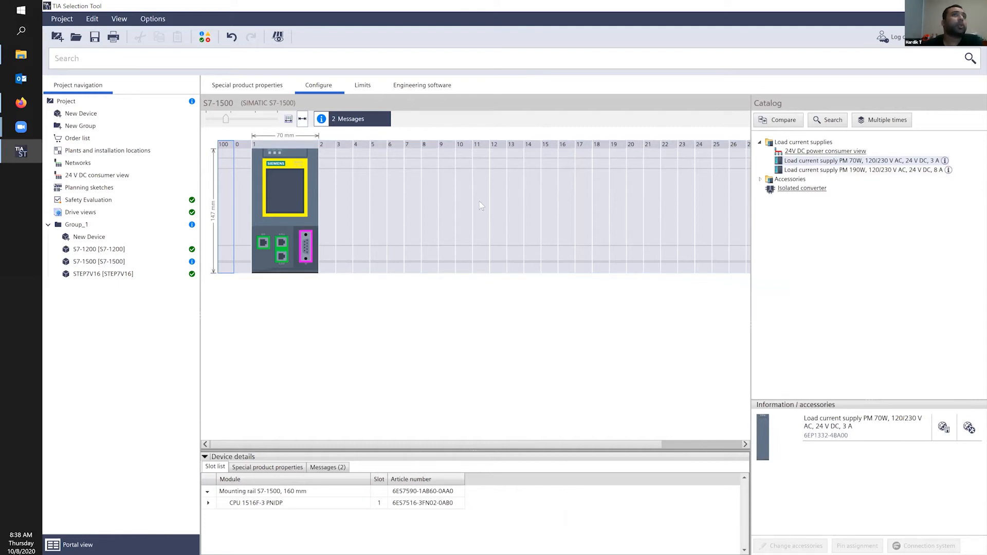
{"action": "left_click", "coordinate": [332, 204]}
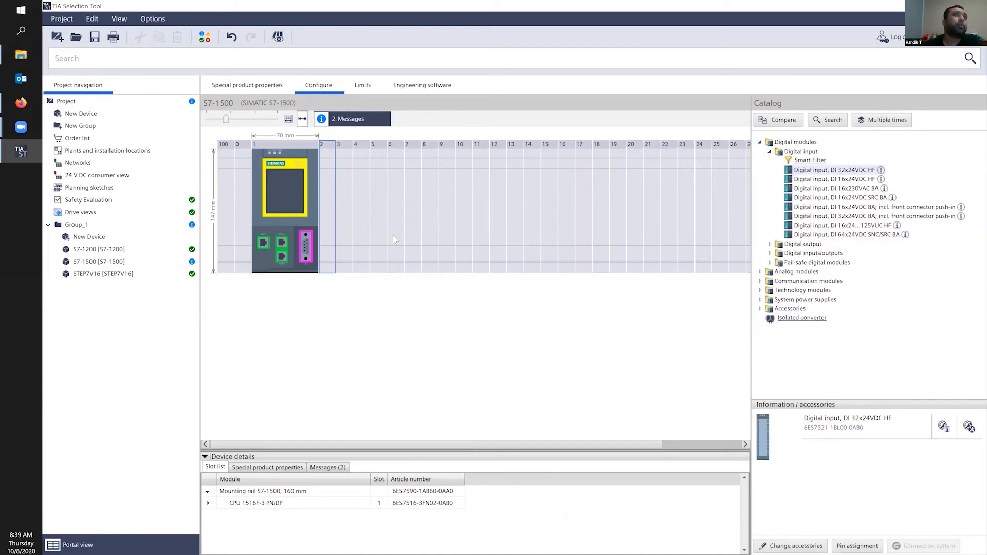
{"action": "left_click", "coordinate": [227, 205]}
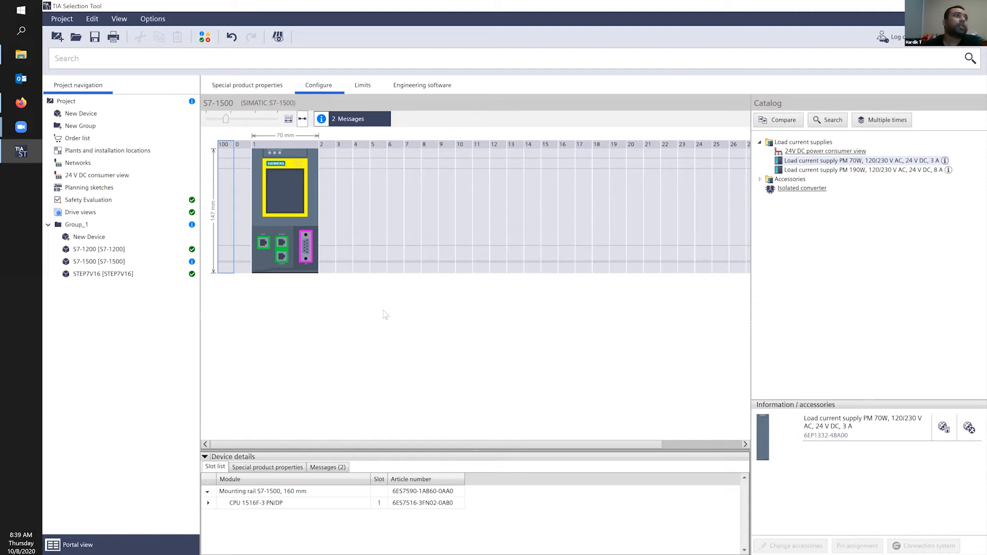
{"action": "key", "text": "Return"}
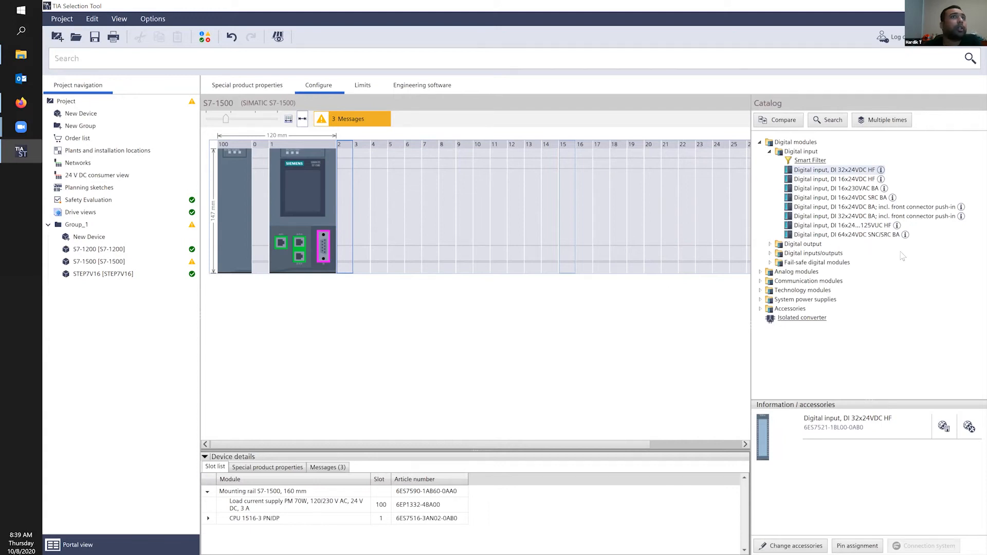
- Add the digital input module DI 32x24VDC HF in slot 2 and open its accessories selection
{"action": "left_click", "coordinate": [862, 236]}
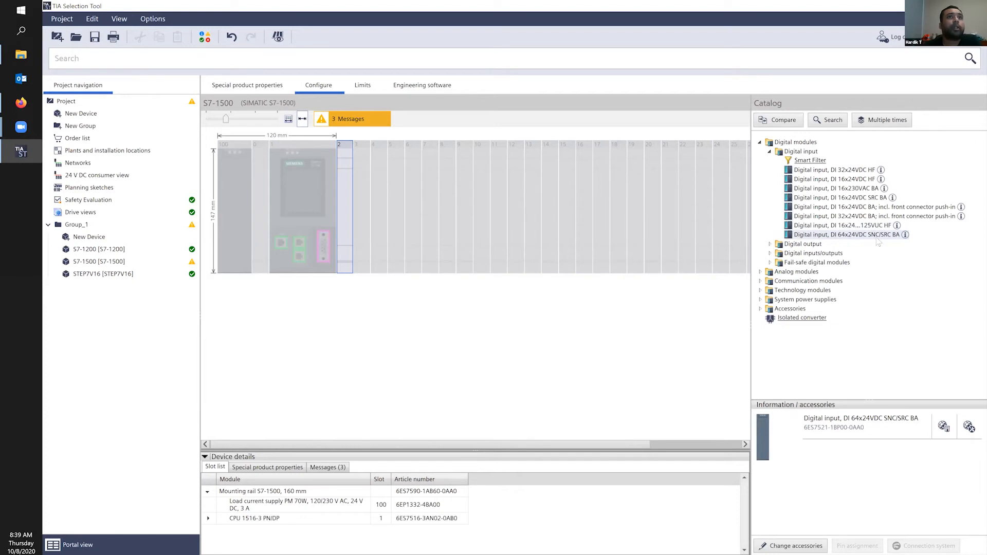
{"action": "double_click", "coordinate": [851, 170]}
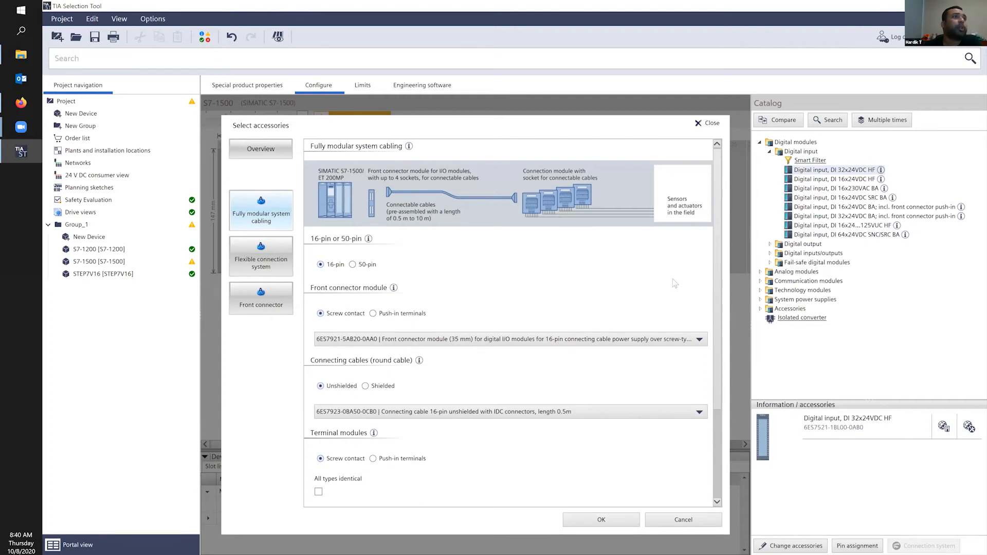
- Review the wired connector options and equip the DI 32x24VDC HF module with the 40-pin push-in front connector for 35mm modules
{"action": "left_click", "coordinate": [632, 356]}
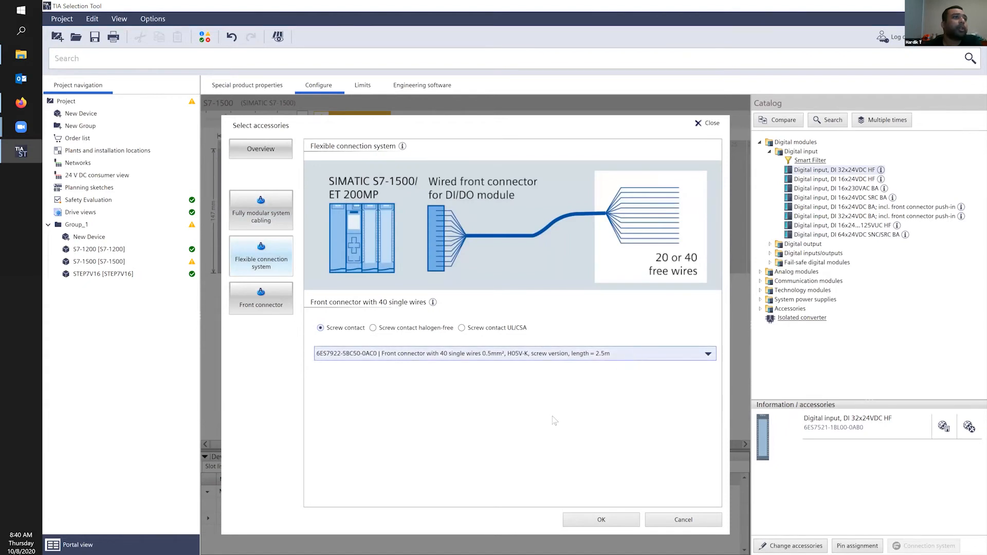
{"action": "left_click", "coordinate": [475, 330]}
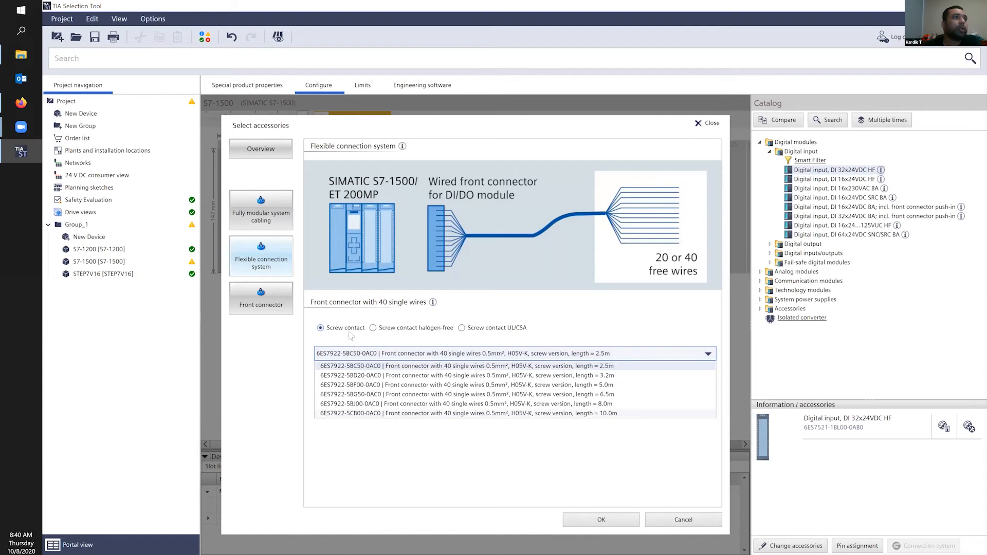
{"action": "left_click", "coordinate": [516, 357]}
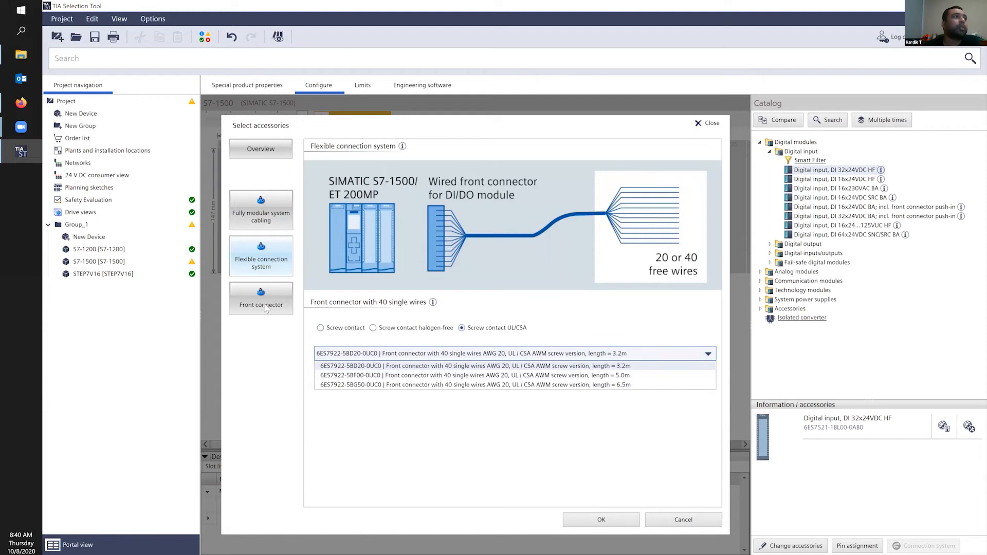
{"action": "left_click", "coordinate": [266, 308]}
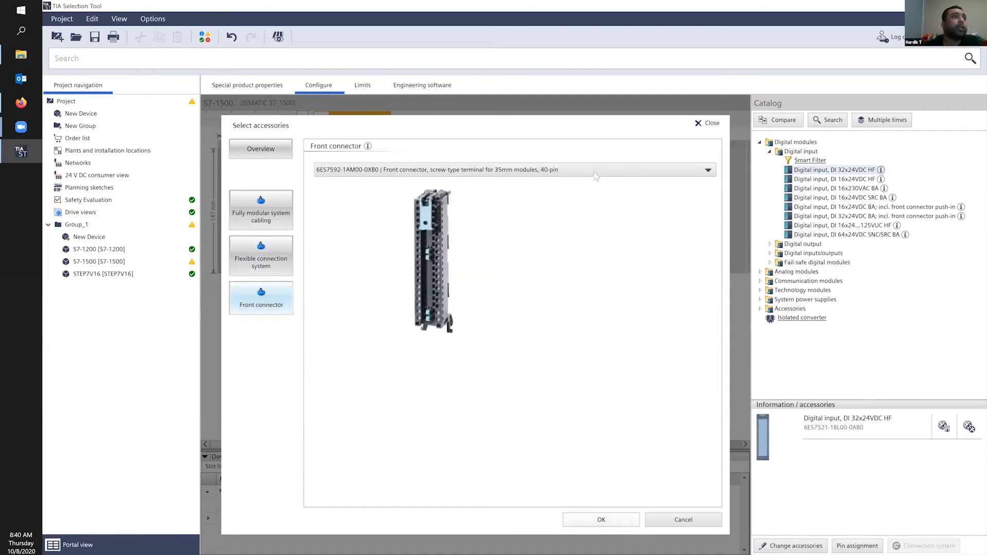
{"action": "left_click", "coordinate": [533, 174]}
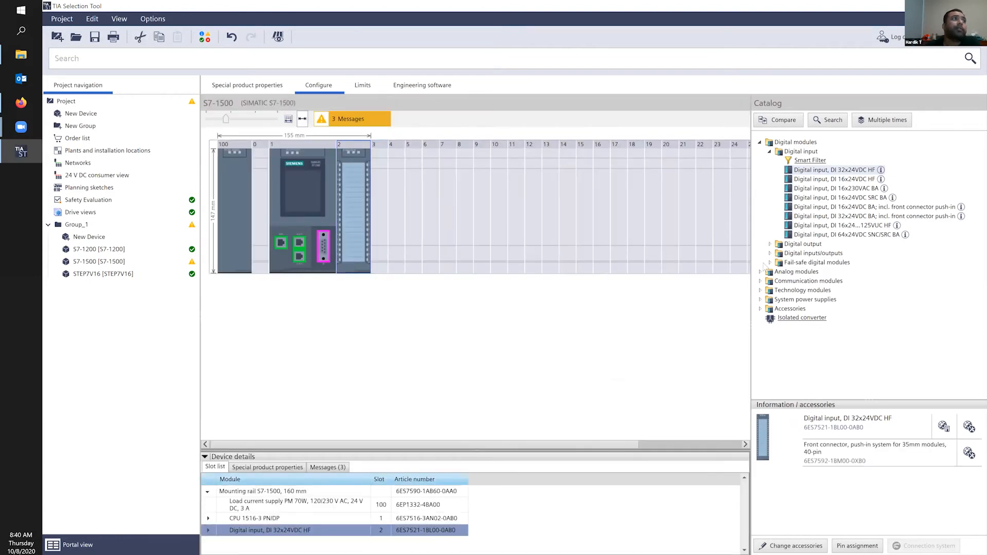
- Use multiple selection with 50 connection points to add DI 32x24VDC HF digital input capacity to the station
{"action": "left_click", "coordinate": [879, 123]}
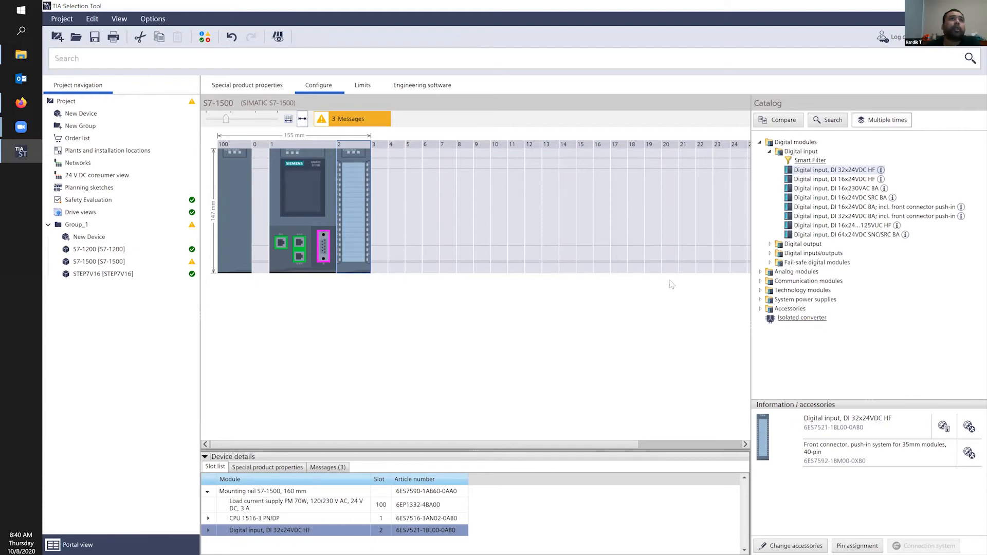
{"action": "left_click_drag", "start_coordinate": [589, 208], "coordinate": [607, 209]}
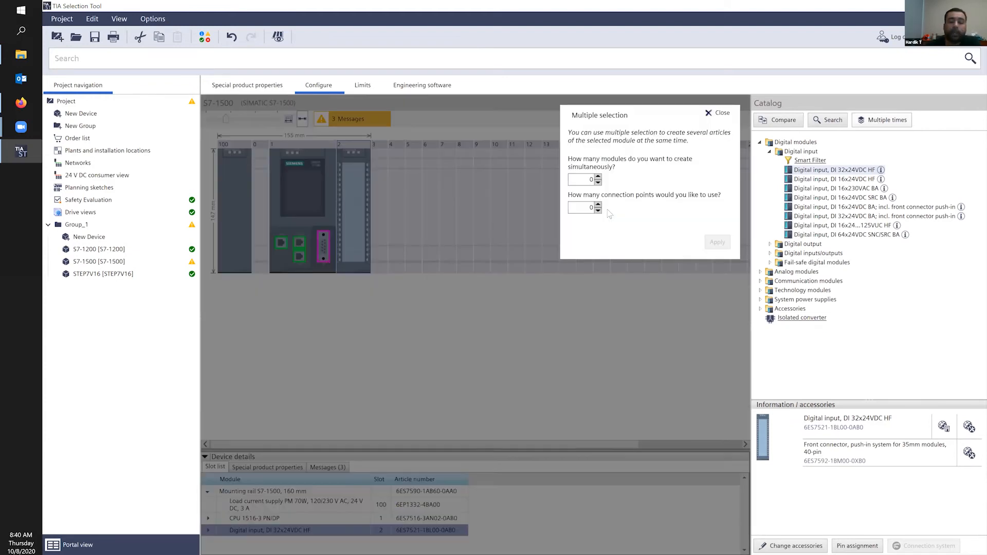
{"action": "type", "text": "50"}
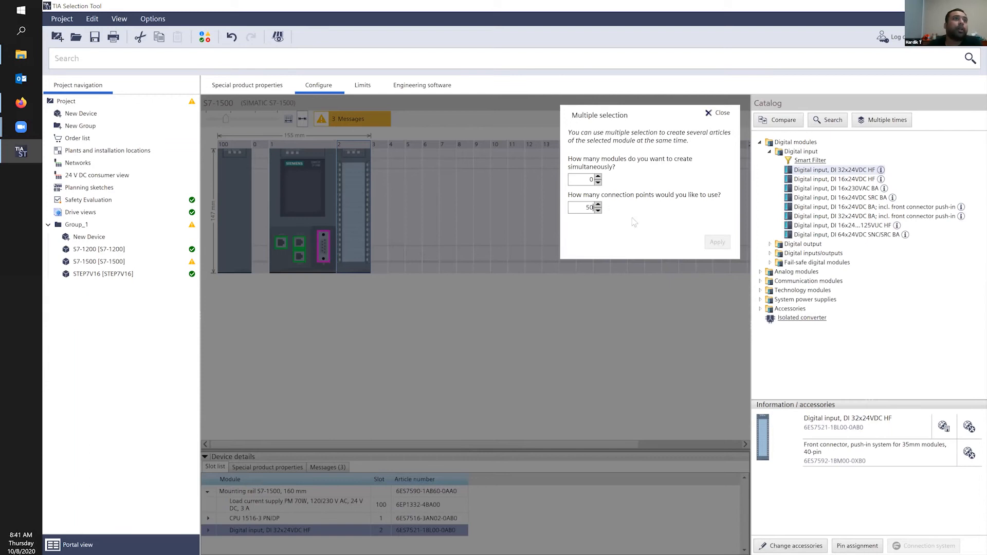
{"action": "left_click", "coordinate": [725, 244]}
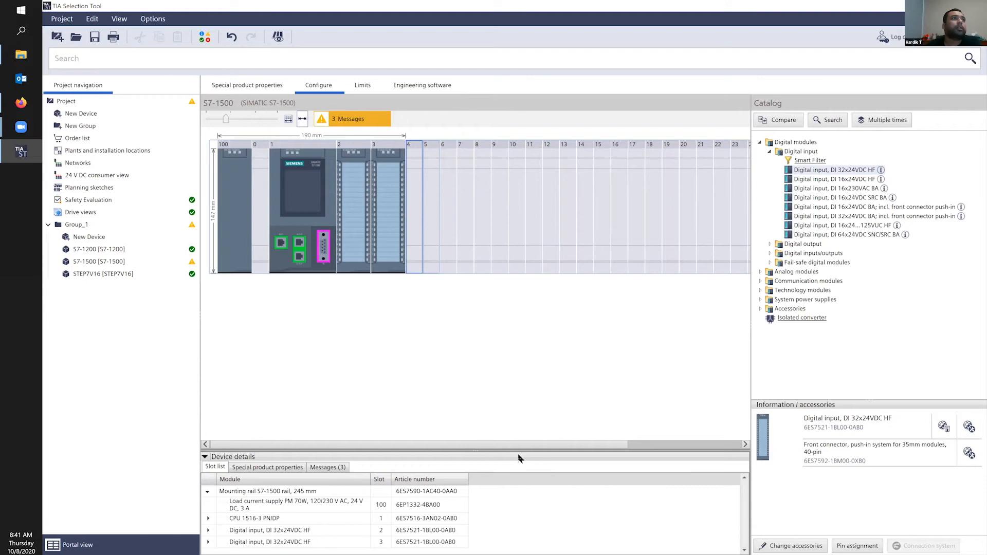
- Add digital output modules DQ 16x24VDC/0.5A HF in slots 4 to 7
{"action": "left_click", "coordinate": [770, 244]}
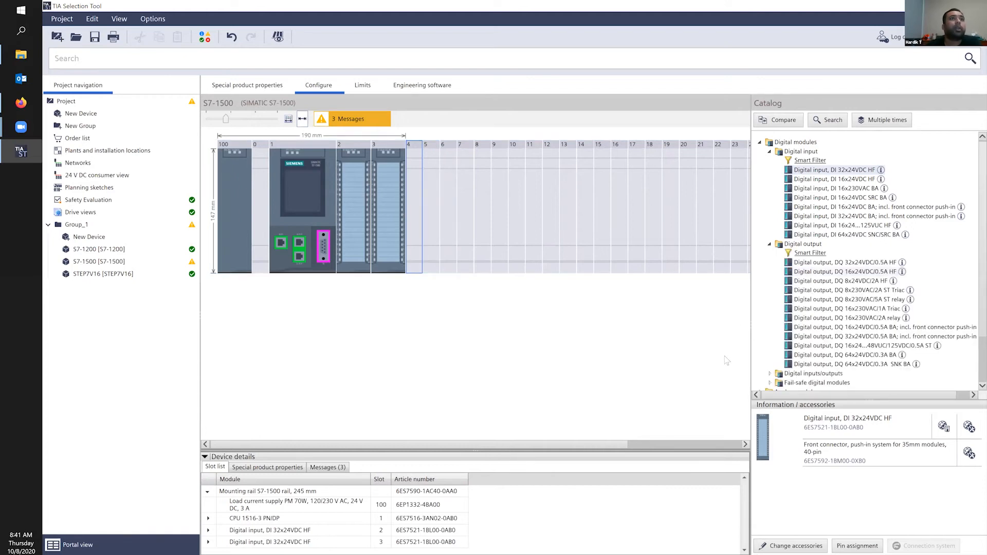
{"action": "left_click", "coordinate": [770, 152]}
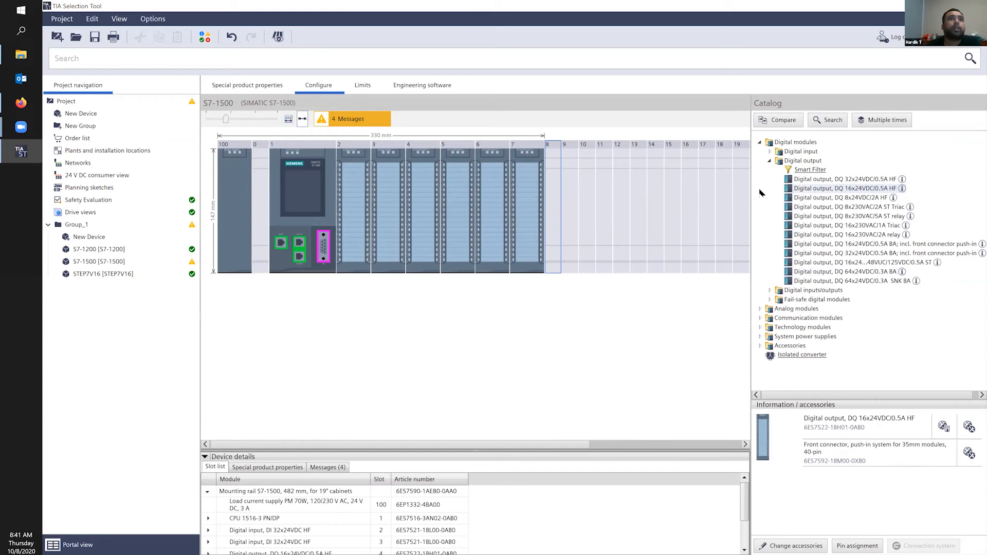
{"action": "left_click", "coordinate": [770, 161]}
- Add the analog input module AI 8xU/I/RTD/TC ST in slot 8 and paste copies of it into slots 9 and 10
{"action": "left_click", "coordinate": [760, 189]}
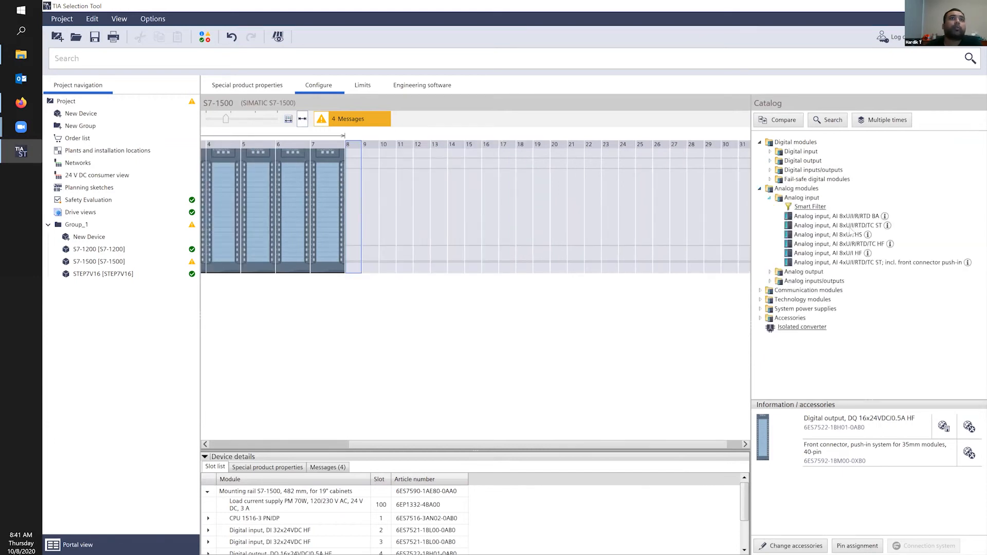
{"action": "left_click", "coordinate": [855, 227]}
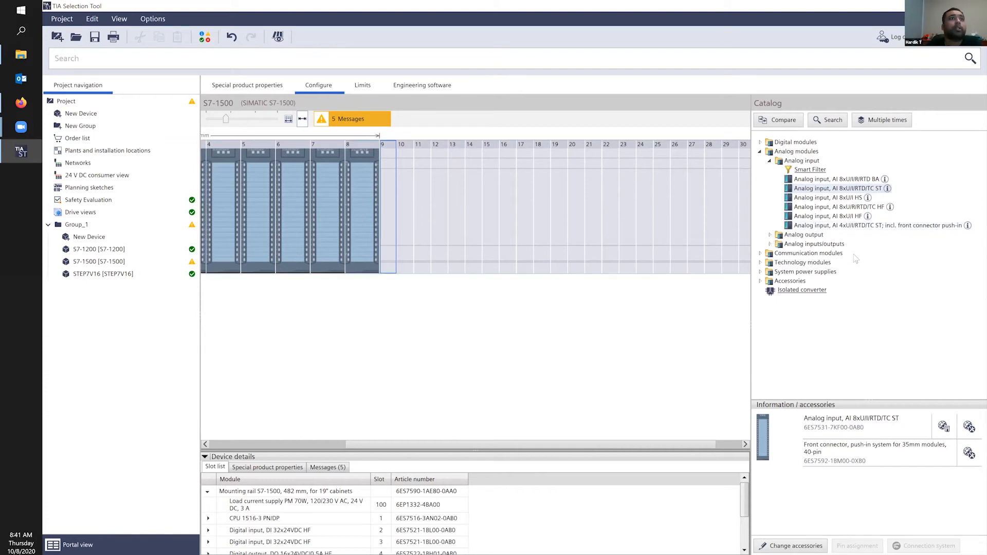
{"action": "left_click", "coordinate": [363, 216]}
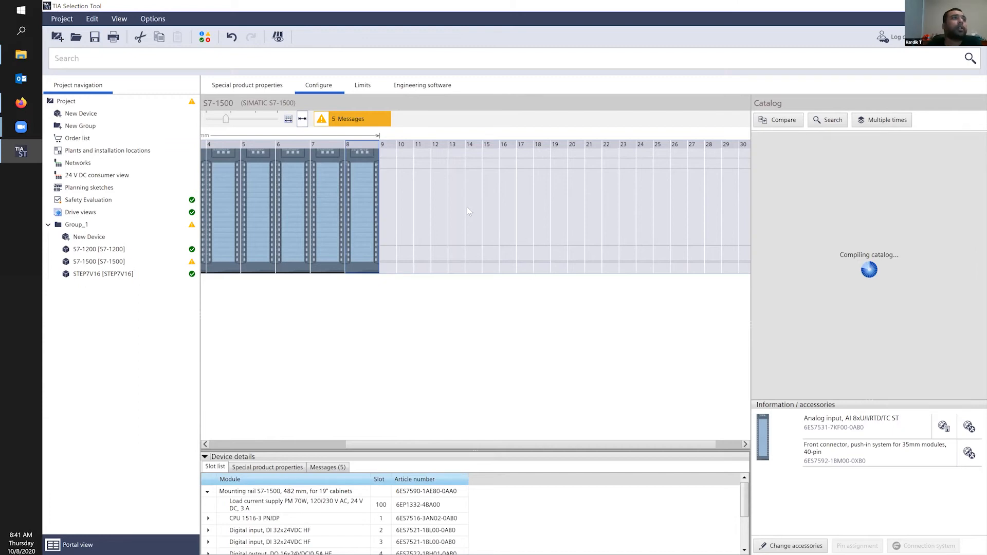
{"action": "key", "text": "ctrl+c"}
{"action": "key", "text": "ctrl+v"}
{"action": "key", "text": "ctrl+v"}
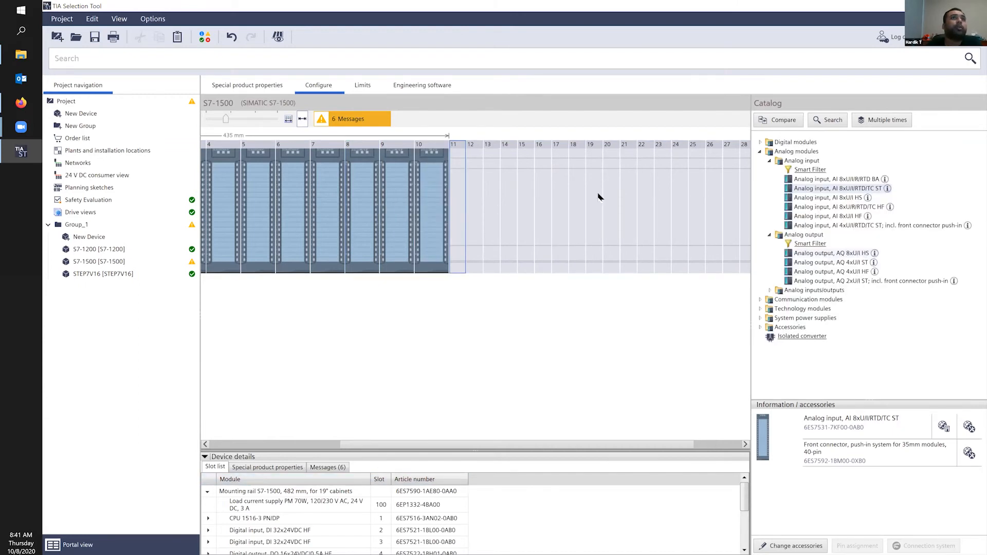
- Add the analog output module AQ 8xU/I HS in slot 11 and the system power supply PS 60W 24/48/60V DC in slot 12
{"action": "key", "text": "ctrl+v"}
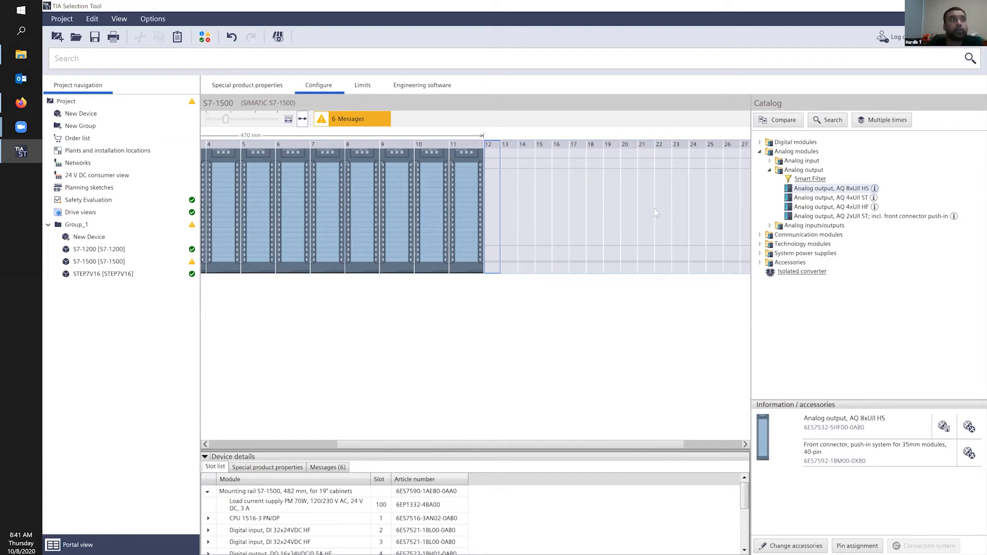
{"action": "type", "text": "3"}
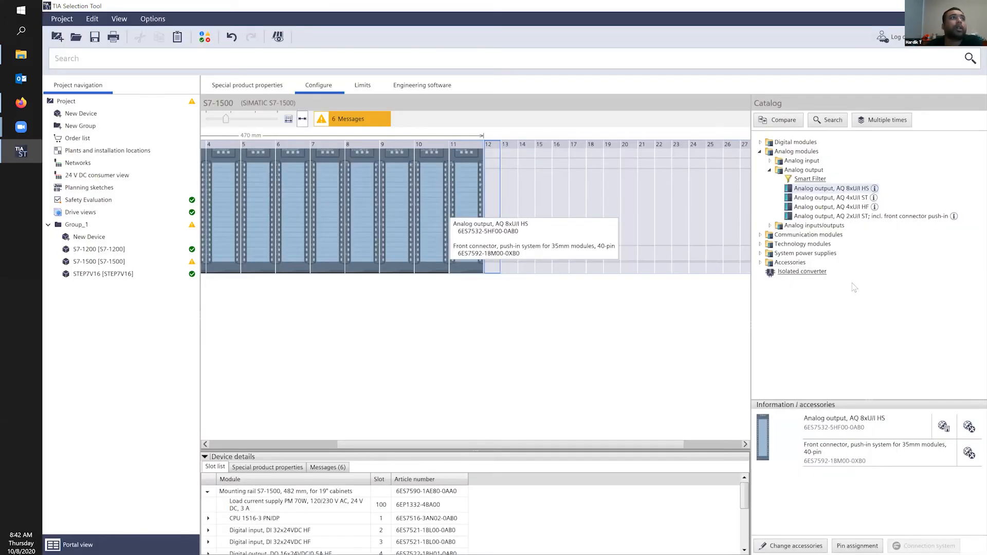
{"action": "left_click", "coordinate": [760, 253]}
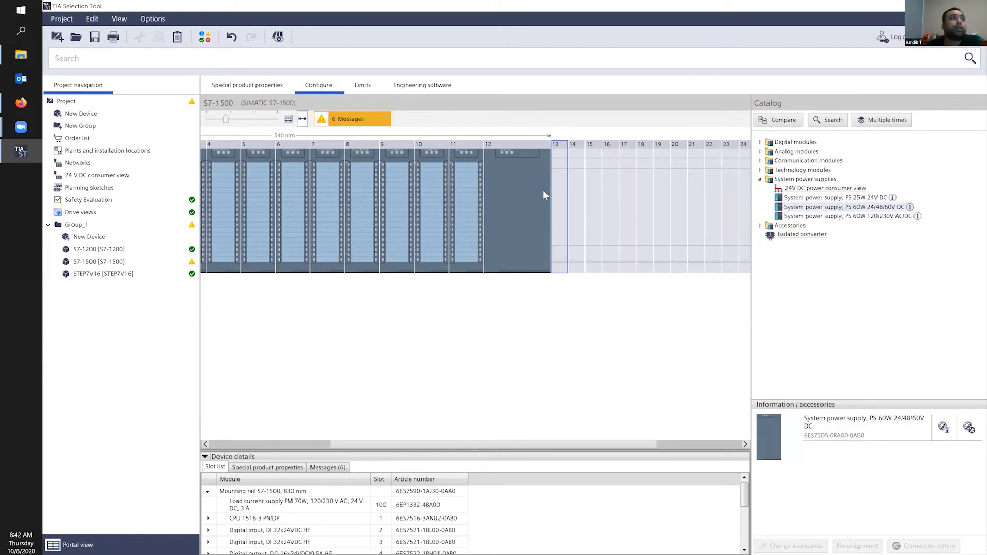
- Copy the analog output module AQ 8xU/I HS from slot 11 into slots 13, 14 and 15
{"action": "right_click", "coordinate": [474, 200]}
{"action": "left_click", "coordinate": [583, 216]}
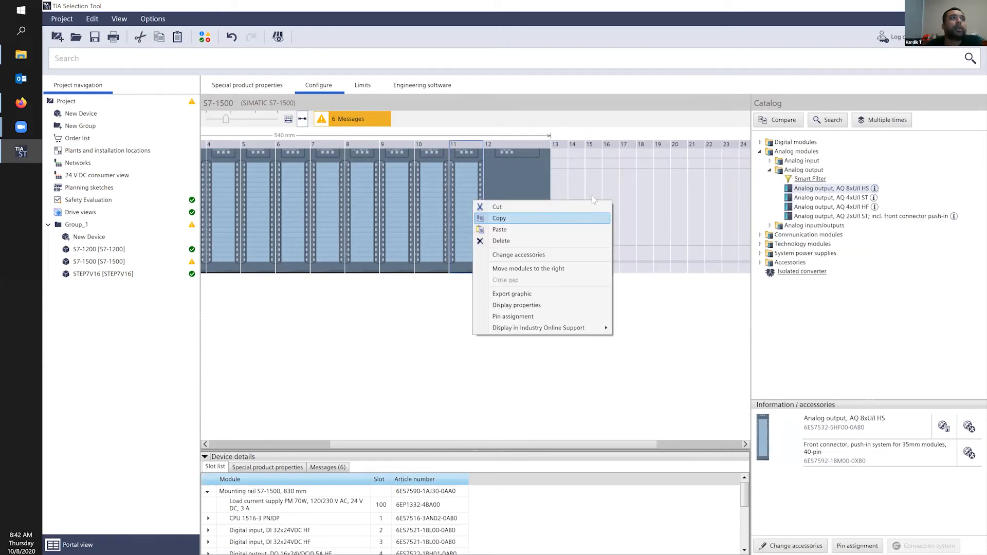
{"action": "right_click", "coordinate": [598, 187]}
{"action": "right_click", "coordinate": [560, 192]}
{"action": "left_click", "coordinate": [582, 221]}
{"action": "right_click", "coordinate": [598, 187]}
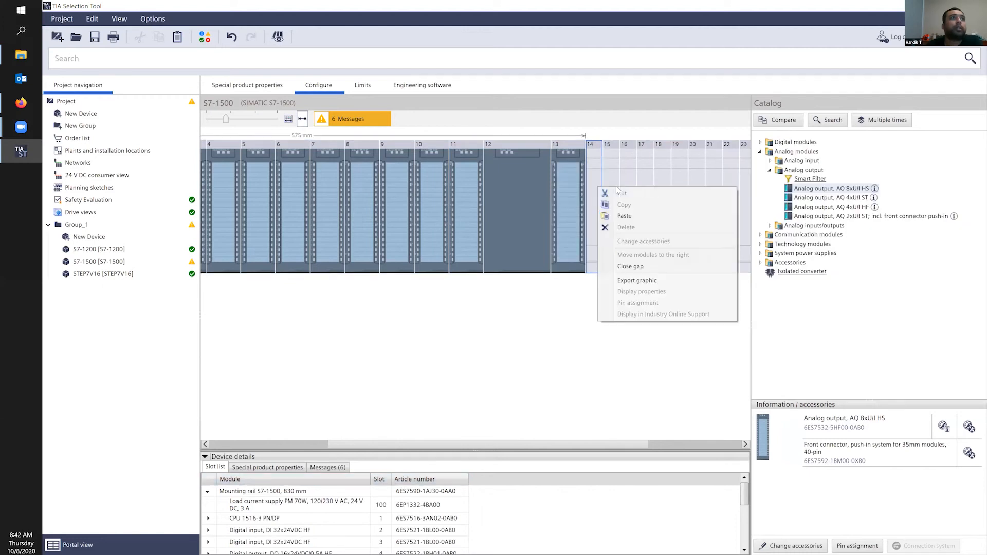
{"action": "left_click", "coordinate": [638, 212]}
{"action": "right_click", "coordinate": [624, 186]}
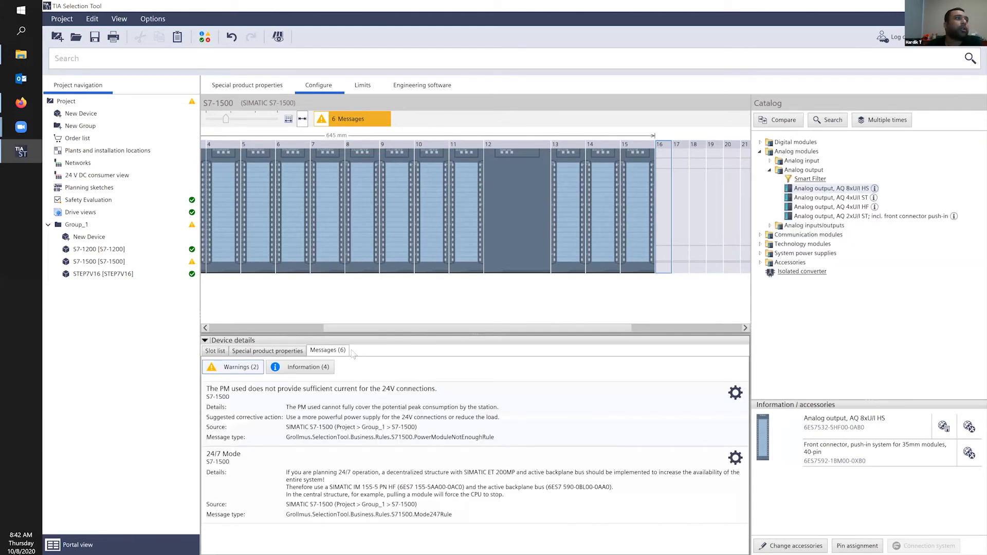
- Replace the load current supply in slot 100 with PM 190W, 120/230 V AC, 24 V DC, 8 A and hide the S7-1500 station's messages
{"action": "left_click", "coordinate": [381, 384]}
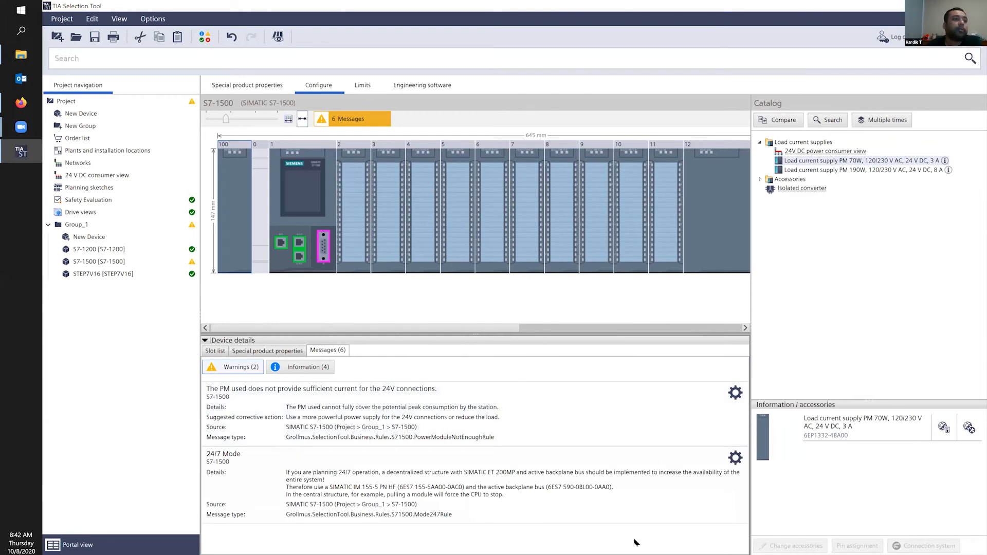
{"action": "left_click", "coordinate": [735, 393]}
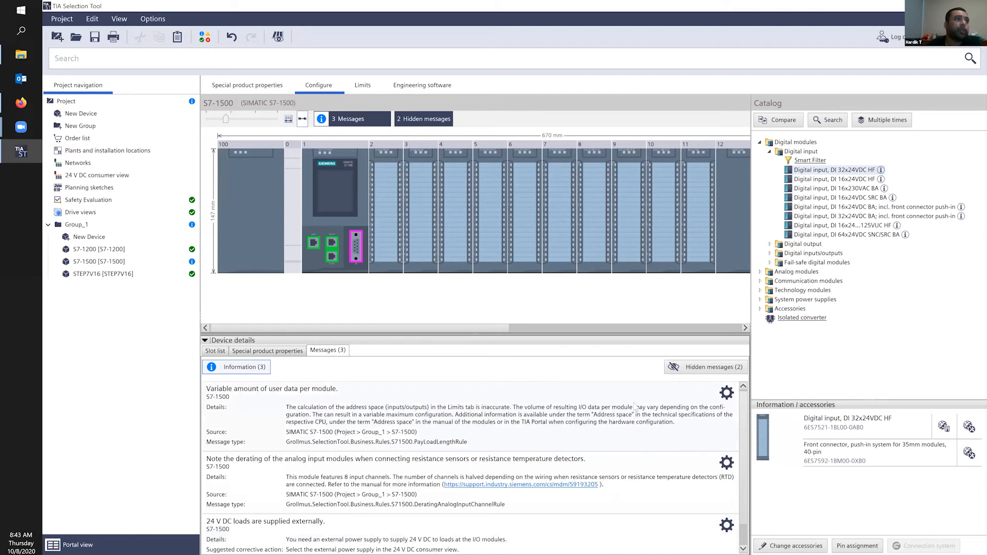
{"action": "left_click", "coordinate": [734, 395]}
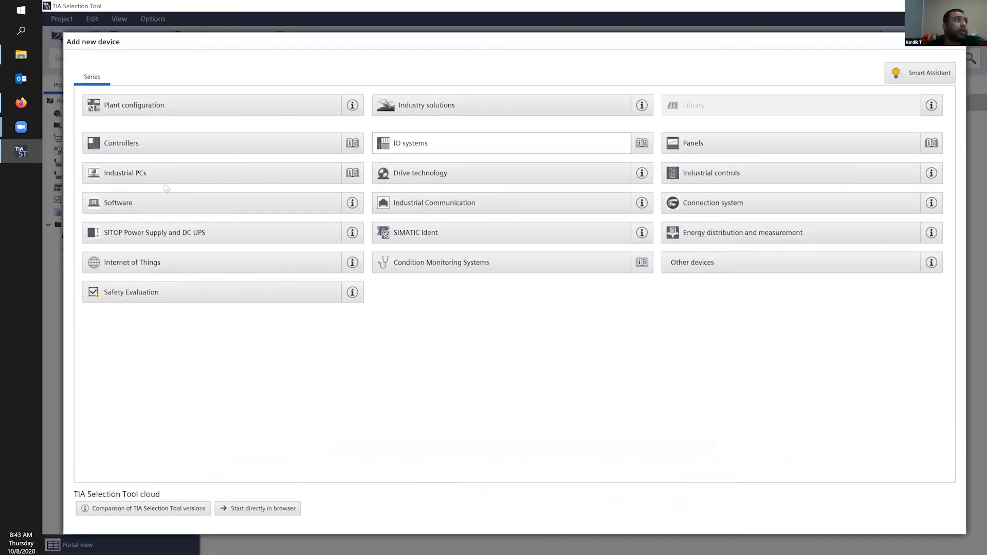
- Add an ET 200SP I/O station to Group_1 and place the interface module IM 155-6 PN ST with server module in slot 0
{"action": "left_click", "coordinate": [437, 143]}
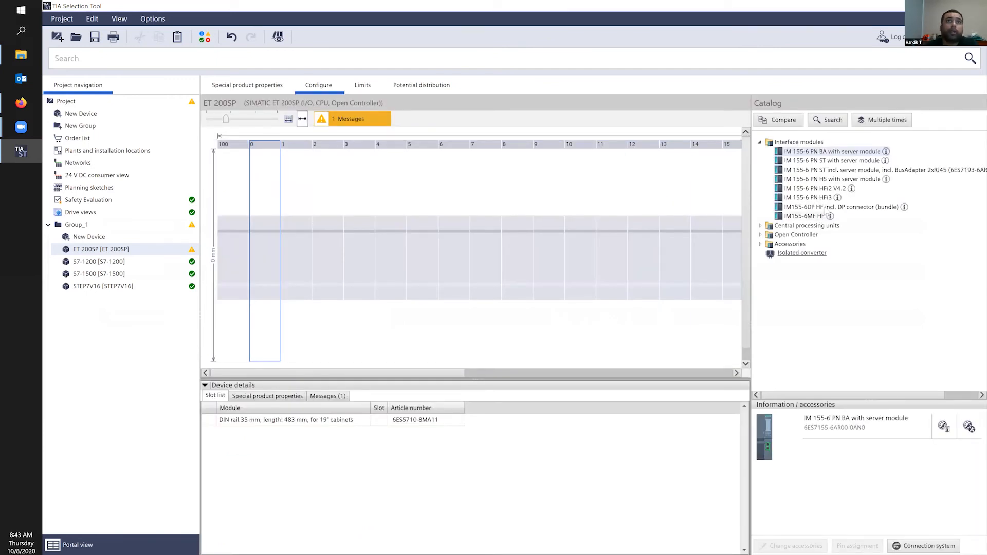
{"action": "left_click", "coordinate": [827, 162]}
{"action": "left_click", "coordinate": [824, 182]}
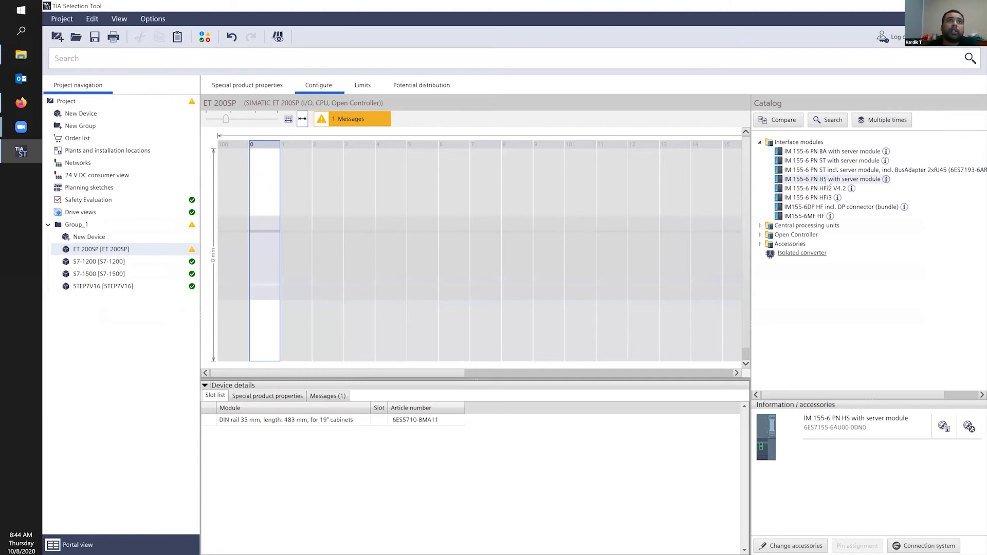
{"action": "left_click", "coordinate": [832, 189]}
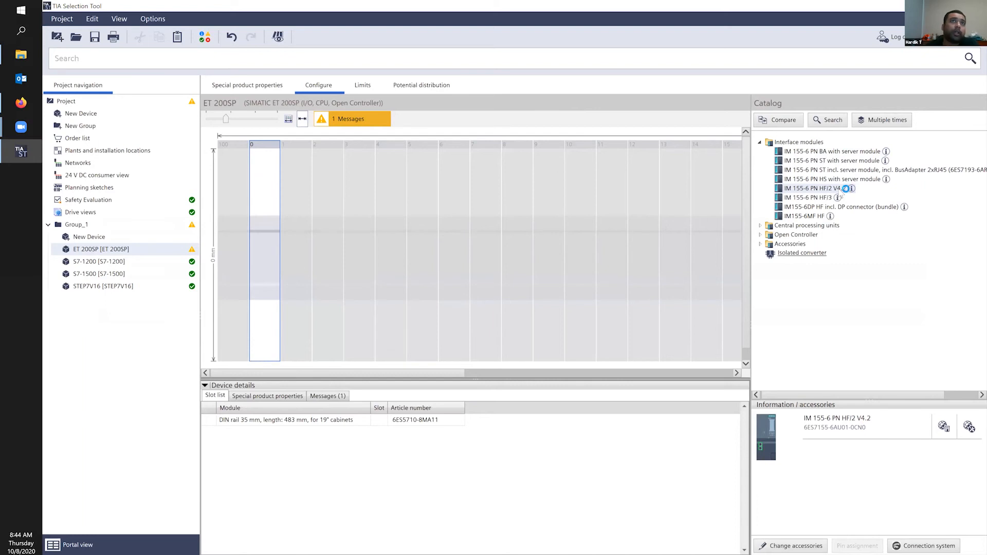
{"action": "left_click", "coordinate": [834, 161]}
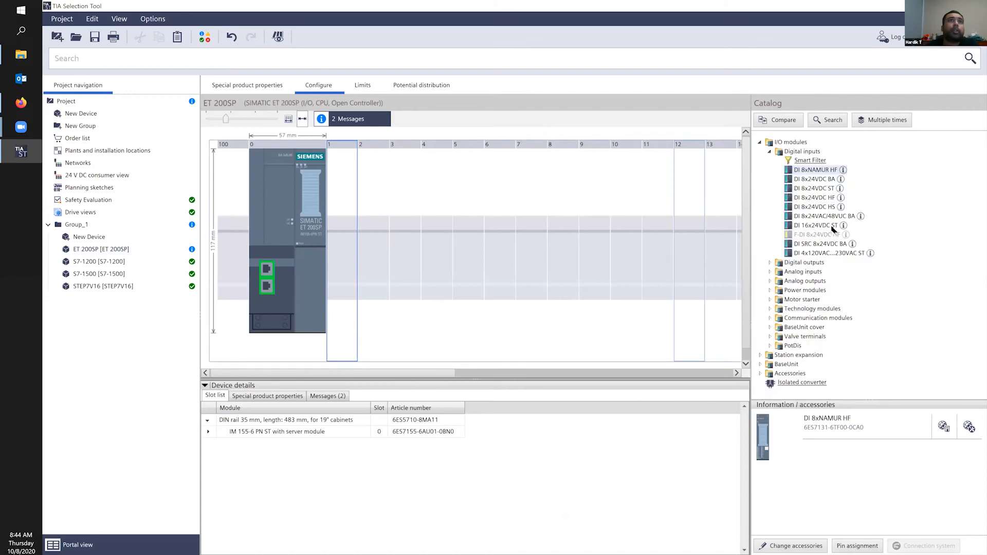
- Add the digital input module DI 16x24VDC ST in slots 1 and 2 of the ET 200SP station
{"action": "left_click", "coordinate": [834, 229]}
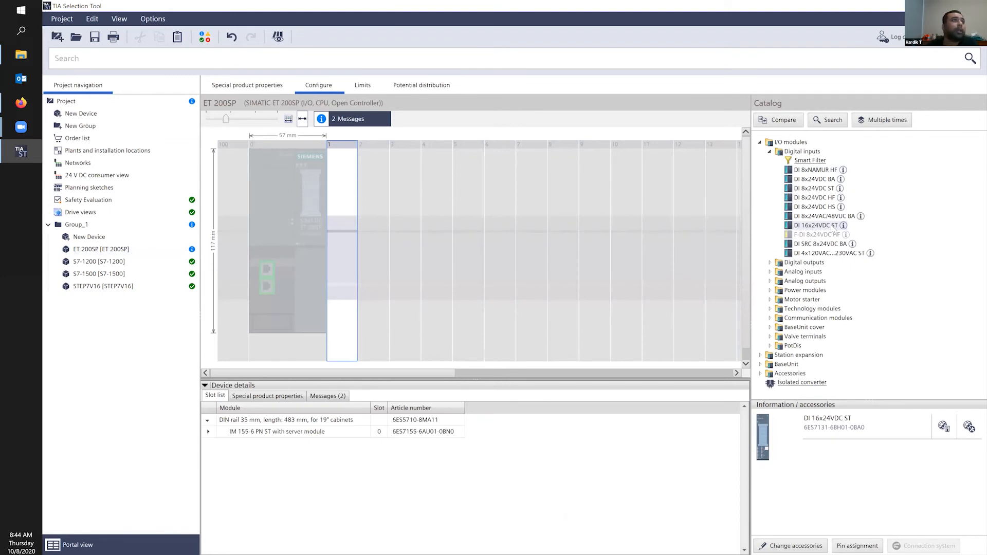
{"action": "left_click_drag", "start_coordinate": [352, 186], "coordinate": [329, 172]}
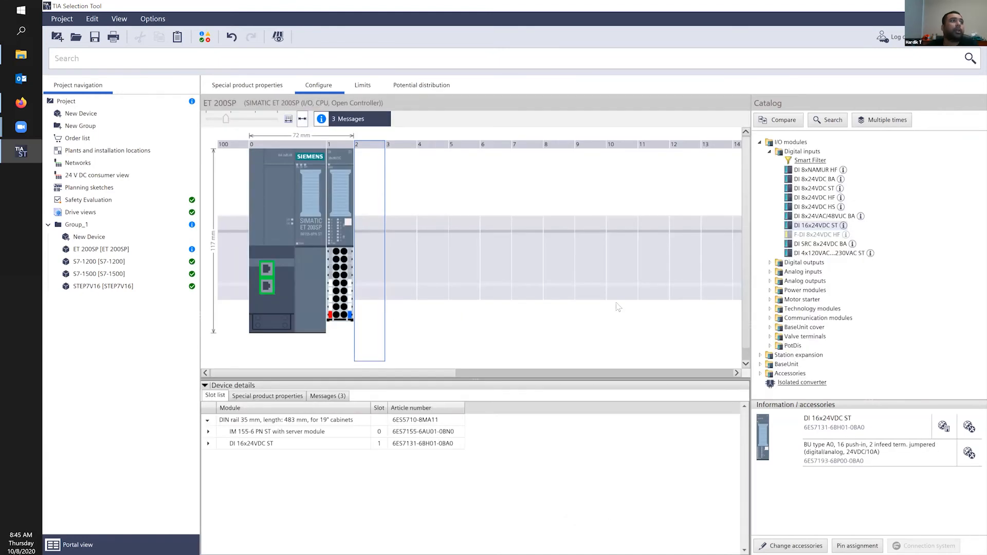
{"action": "left_click_drag", "start_coordinate": [365, 279], "coordinate": [368, 282]}
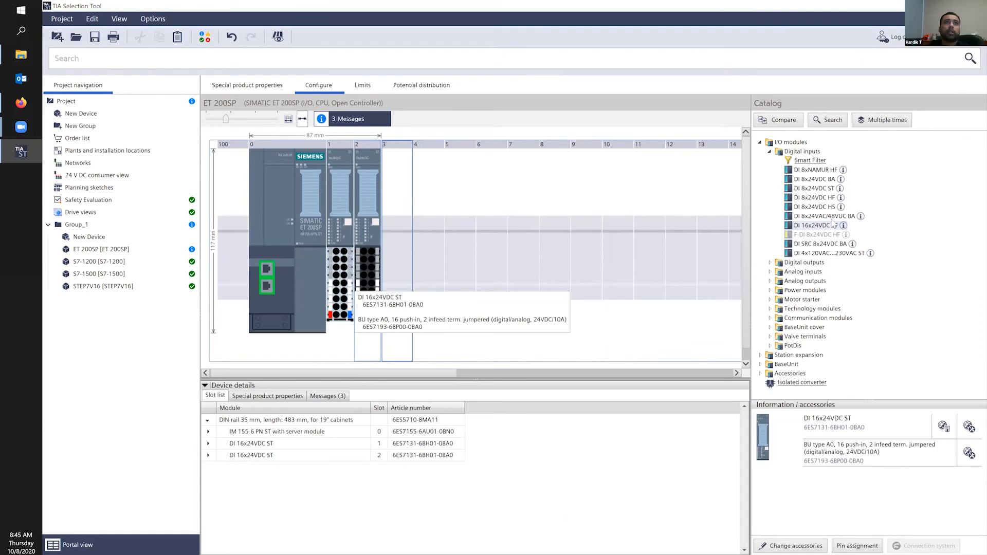
- Add the digital output module DQ 16x24VDC/0.5A ST in slot 3 and open its BaseUnit accessories selection
{"action": "left_click", "coordinate": [805, 263]}
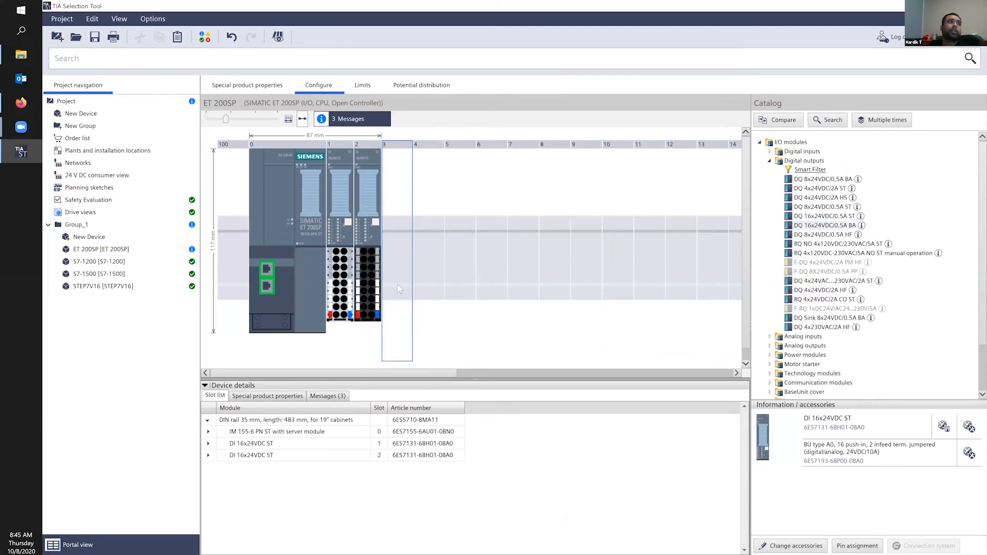
{"action": "left_click_drag", "start_coordinate": [825, 216], "coordinate": [403, 242]}
{"action": "left_click", "coordinate": [407, 252]}
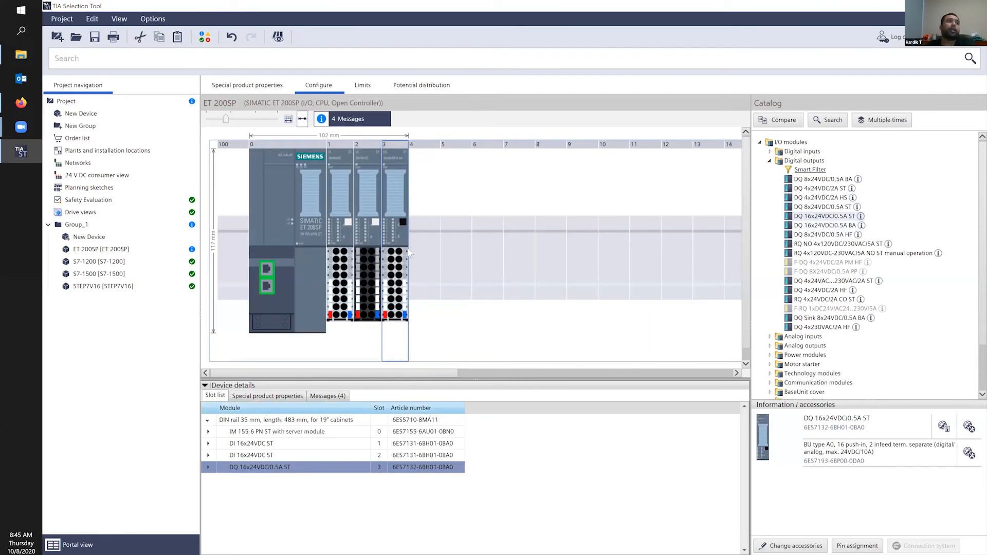
{"action": "right_click", "coordinate": [403, 238]}
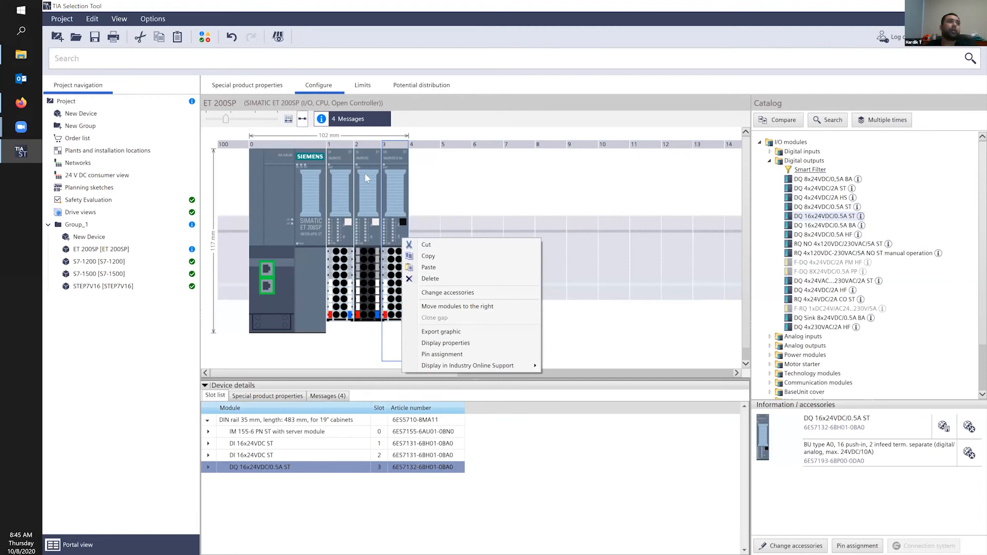
{"action": "left_click", "coordinate": [448, 292]}
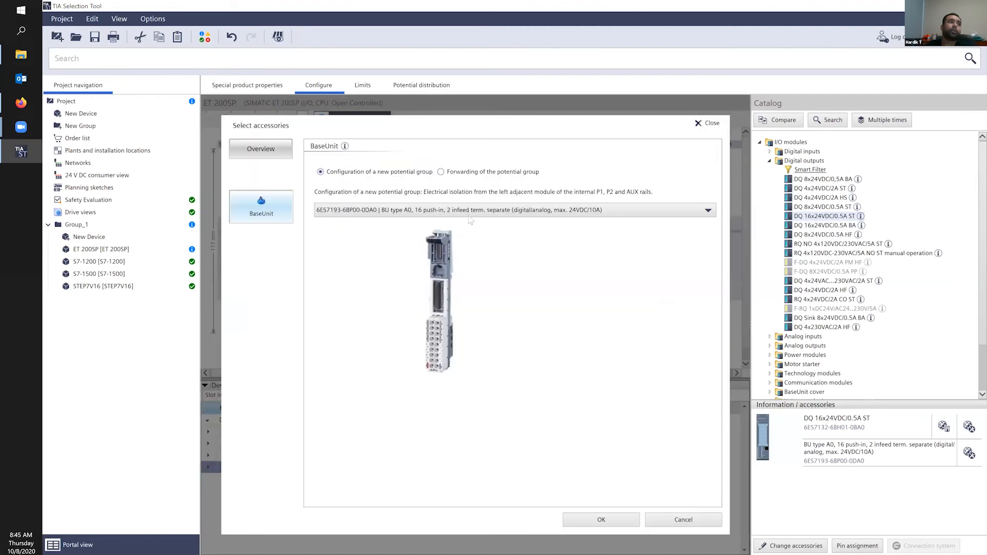
- Review the forwarding option for the potential group and keep the separate BU type A0 BaseUnit for the slot 3 output module
{"action": "left_click", "coordinate": [471, 173]}
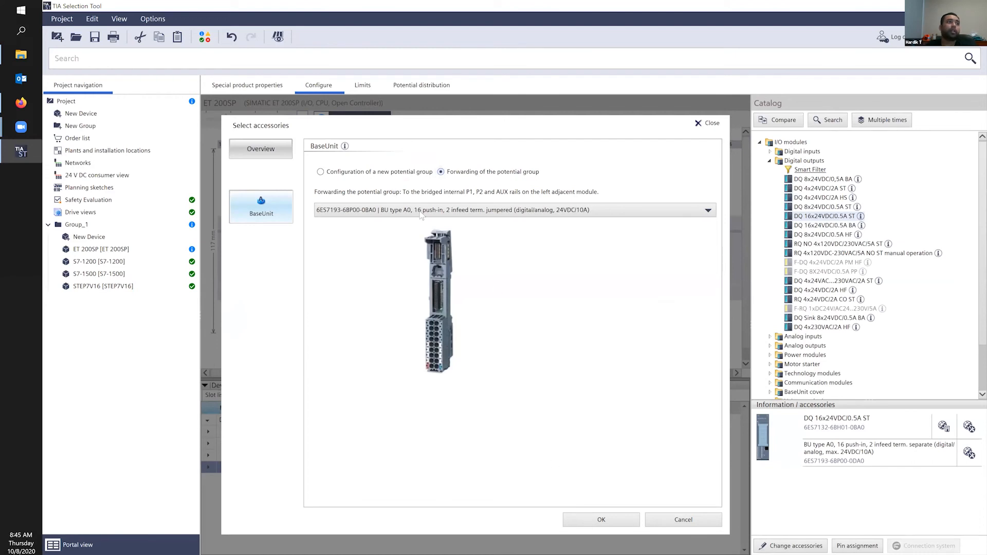
{"action": "left_click", "coordinate": [773, 171]}
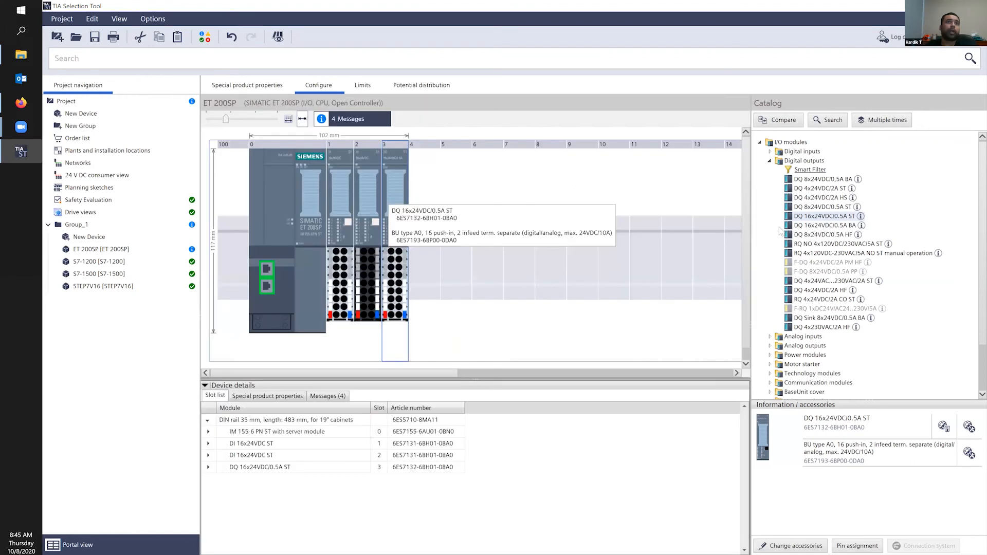
- Add the analog input module AI 4xU/I 2-wire ST in slot 4 with a BU type A0 BaseUnit configured as a new potential group
{"action": "left_click", "coordinate": [770, 161]}
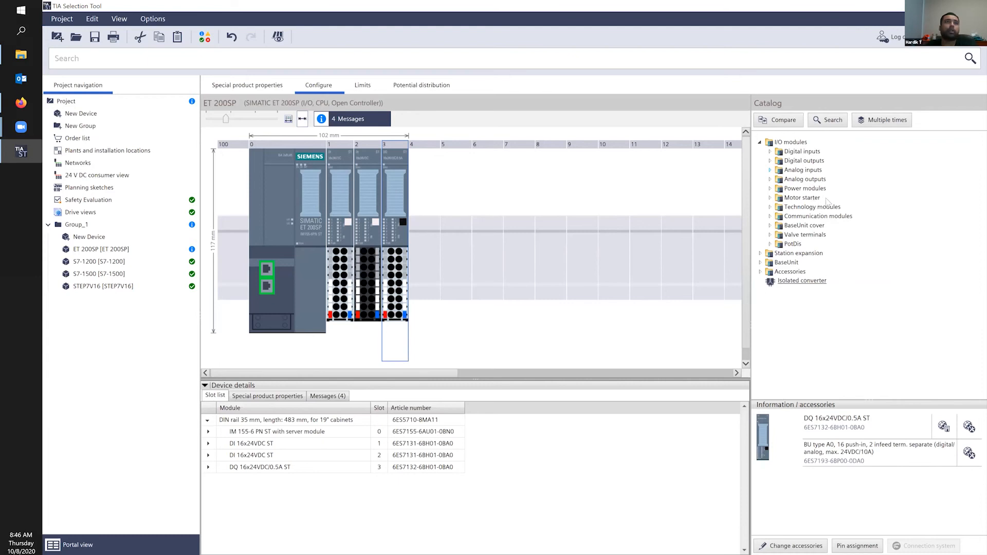
{"action": "left_click", "coordinate": [770, 170]}
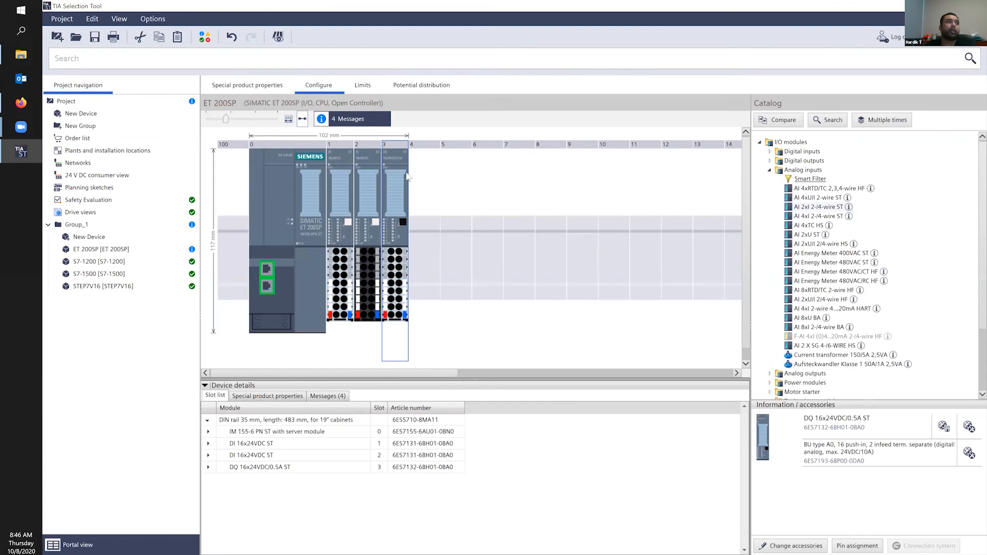
{"action": "left_click_drag", "start_coordinate": [406, 177], "coordinate": [421, 168]}
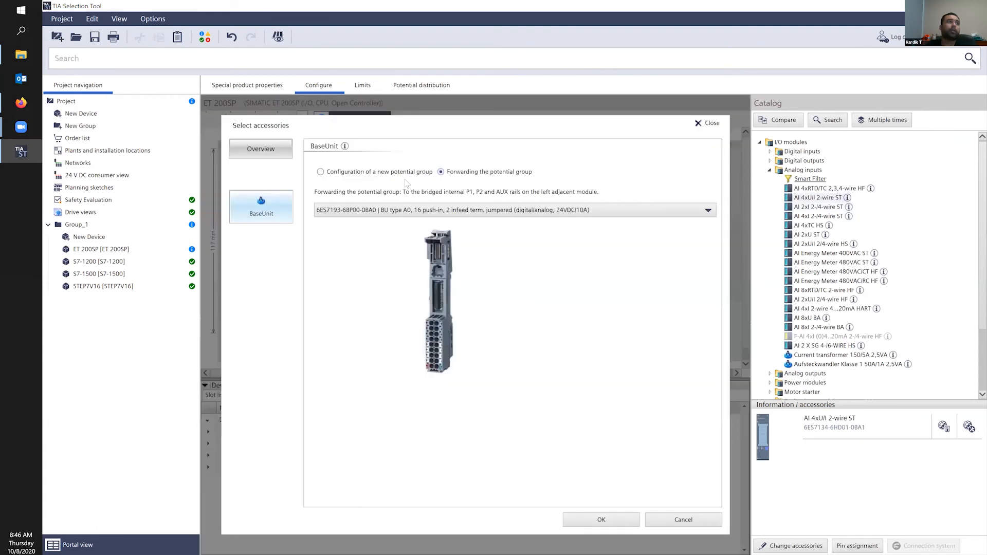
{"action": "left_click", "coordinate": [363, 174]}
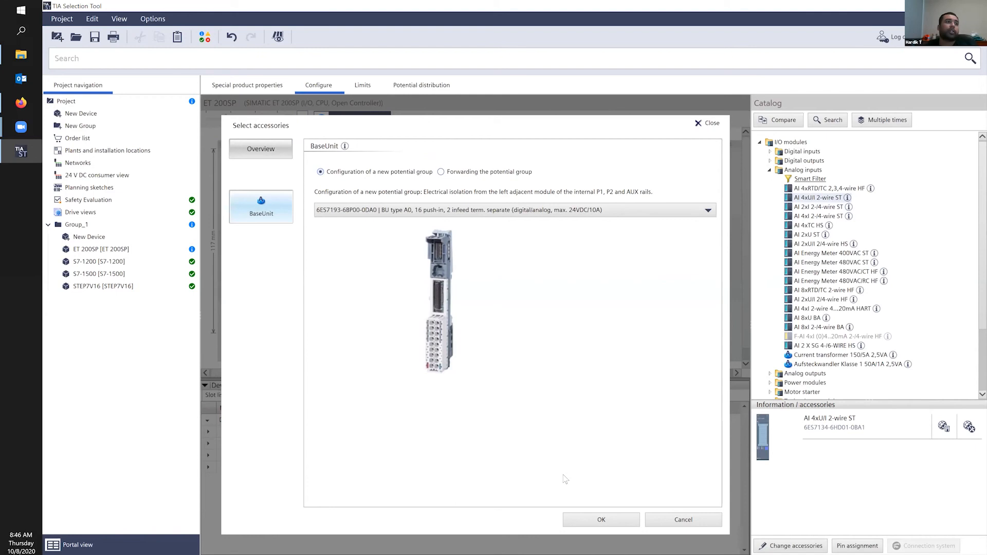
{"action": "left_click", "coordinate": [601, 520]}
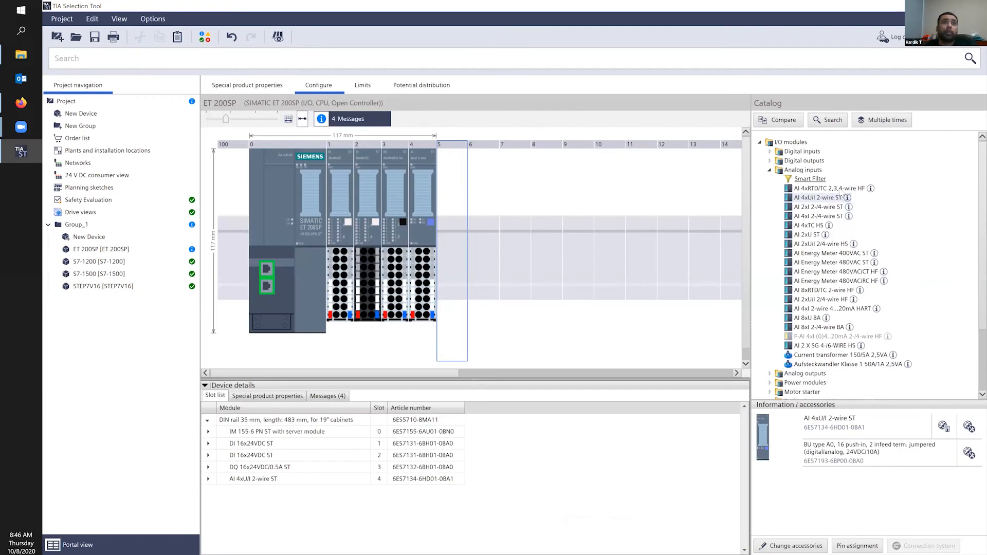
- Add AI 4xRTD/TC 2,3,4-wire HF in slot 5 with the jumpered temperature BaseUnit 6ES7193-6BP00-0BA1, and list the catalog's communication modules
{"action": "mouse_move", "coordinate": [842, 197]}
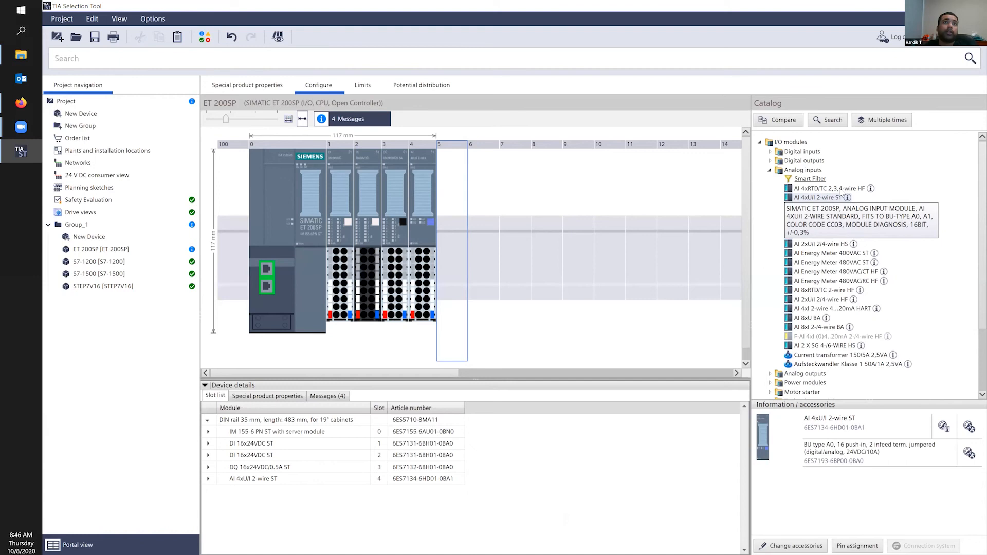
{"action": "left_click_drag", "start_coordinate": [829, 188], "coordinate": [438, 189]}
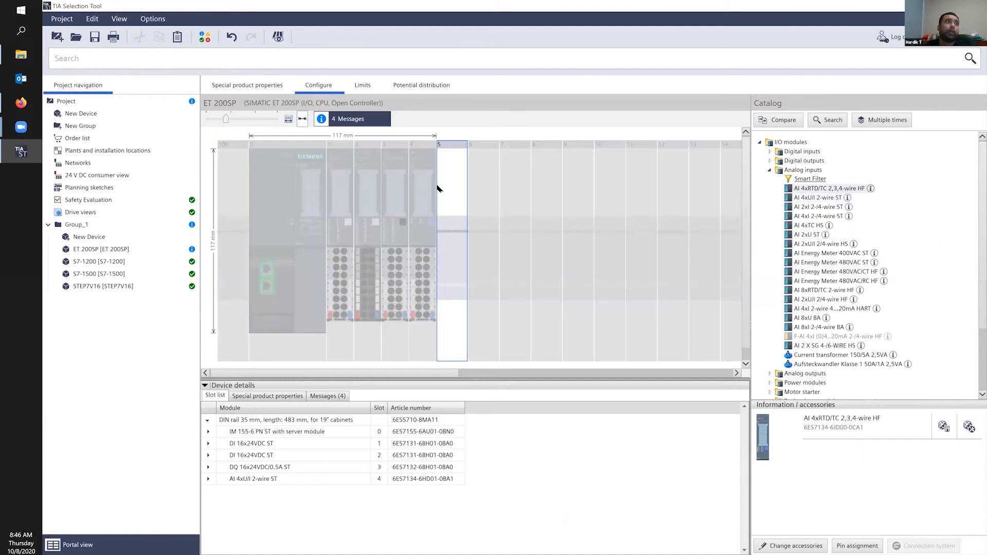
{"action": "left_click_drag", "start_coordinate": [375, 174], "coordinate": [375, 174]}
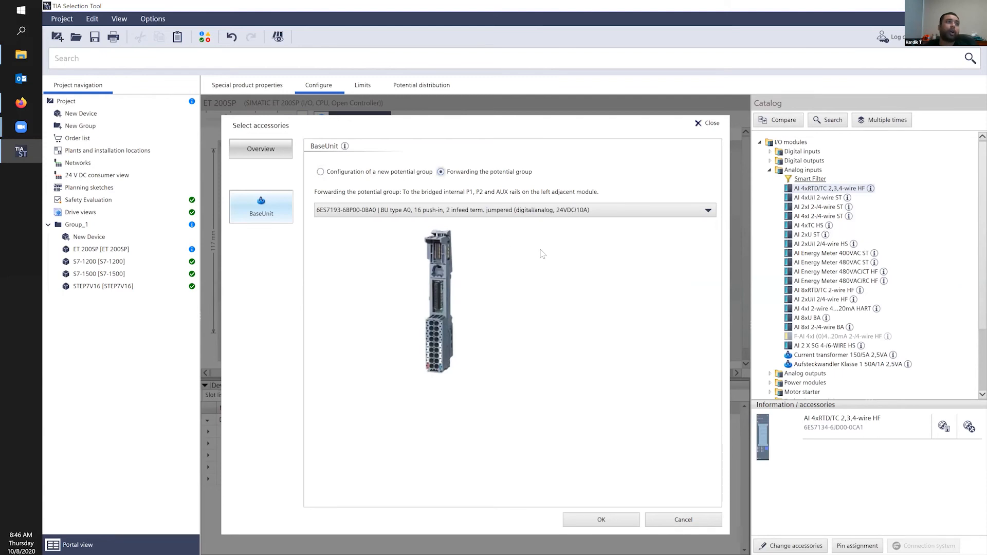
{"action": "left_click", "coordinate": [548, 211]}
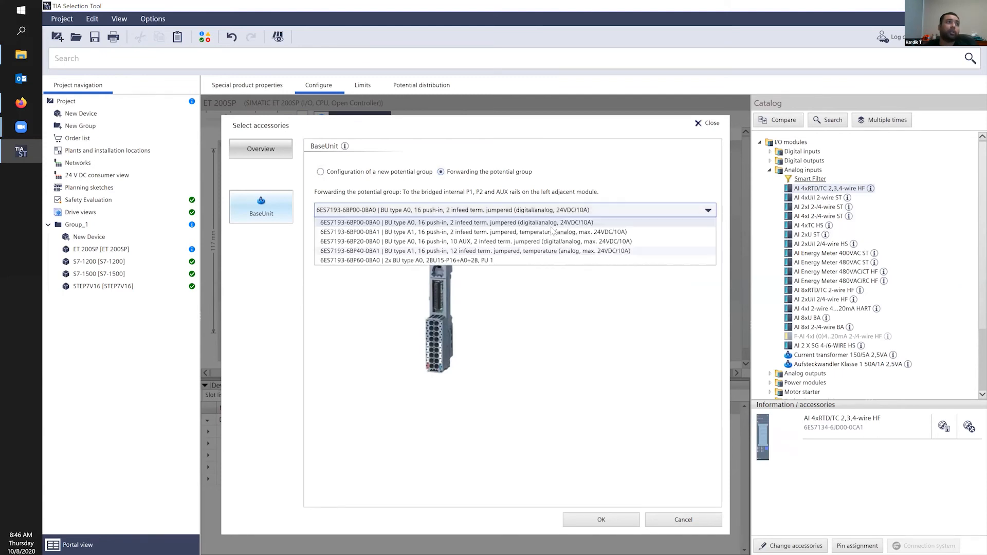
{"action": "left_click", "coordinate": [511, 221]}
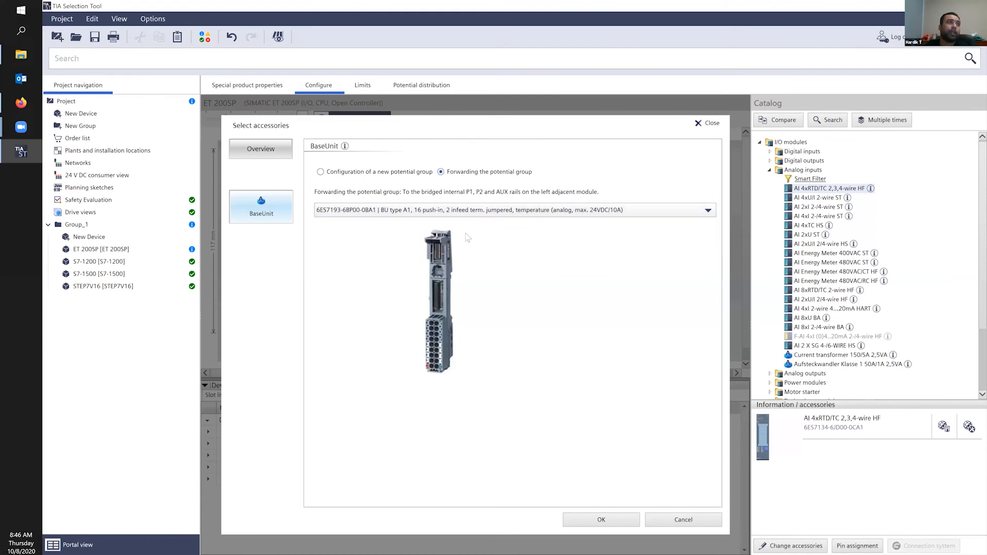
{"action": "left_click", "coordinate": [473, 211]}
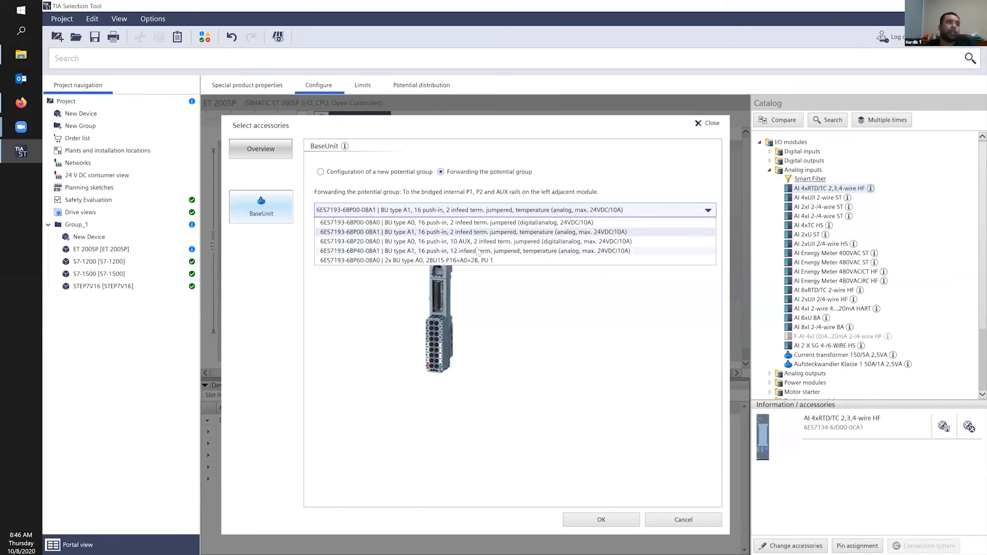
{"action": "left_click", "coordinate": [473, 251]}
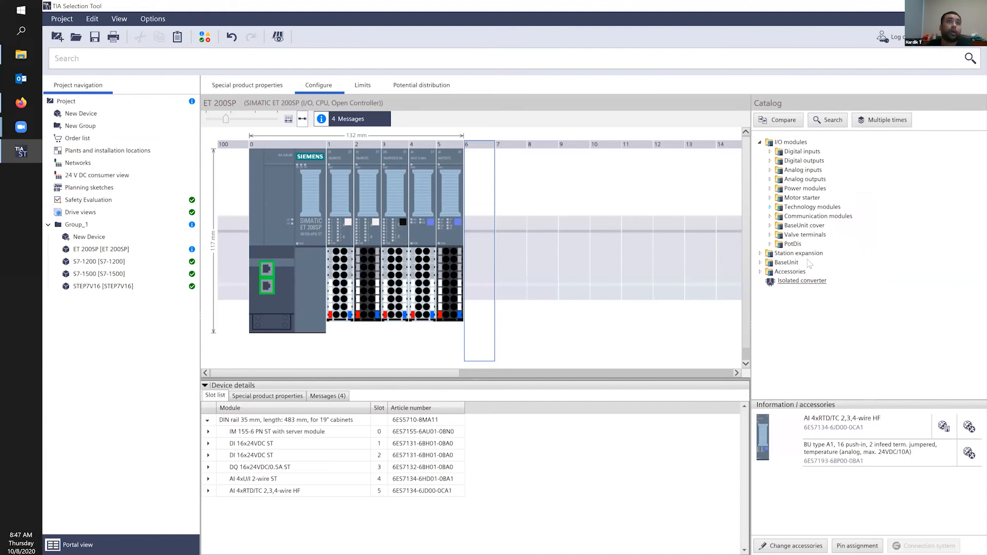
{"action": "left_click", "coordinate": [770, 217]}
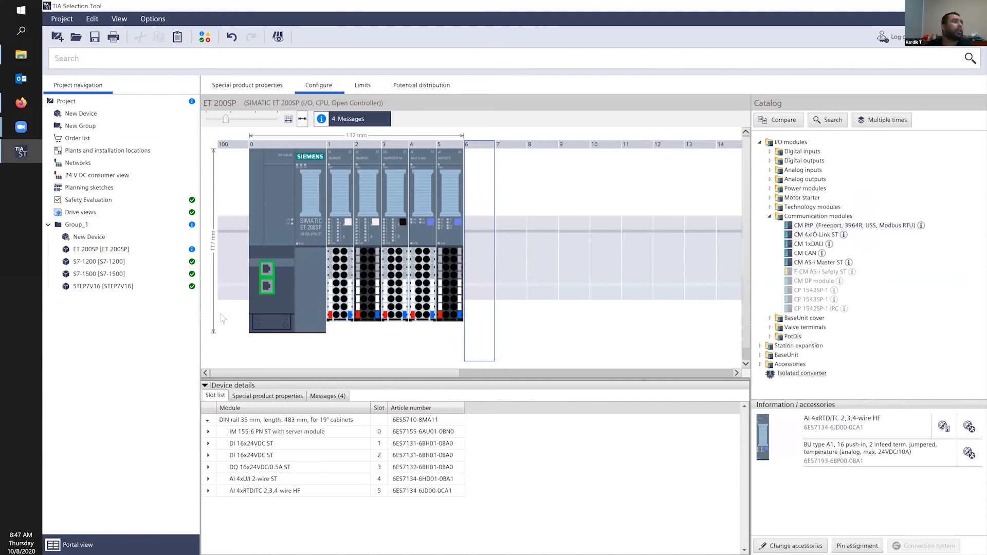
- Add a SIMATIC HMI MTP700 Unified Comfort panel to Group_1 with one SIMATIC SD memory card 32 GB
{"action": "left_click", "coordinate": [81, 238]}
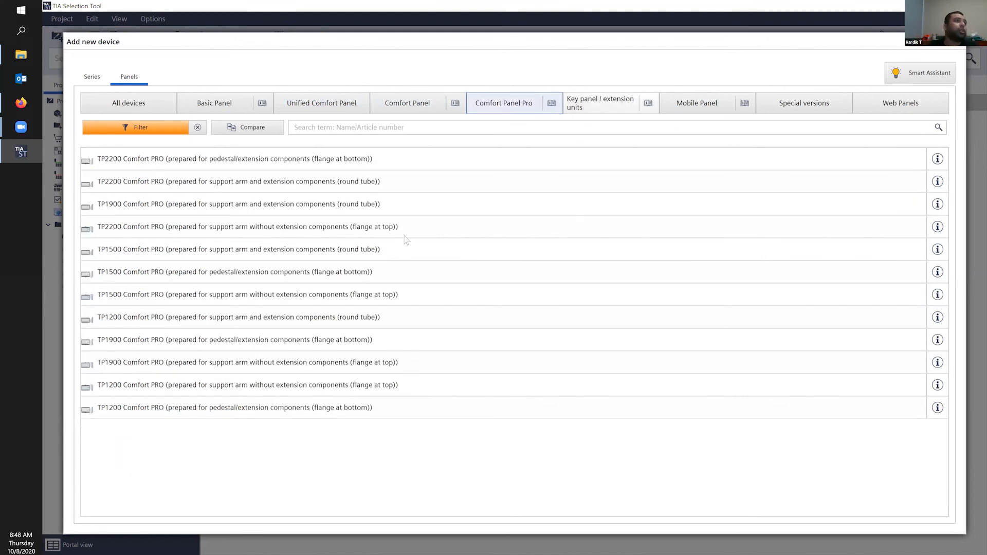
{"action": "left_click", "coordinate": [604, 112]}
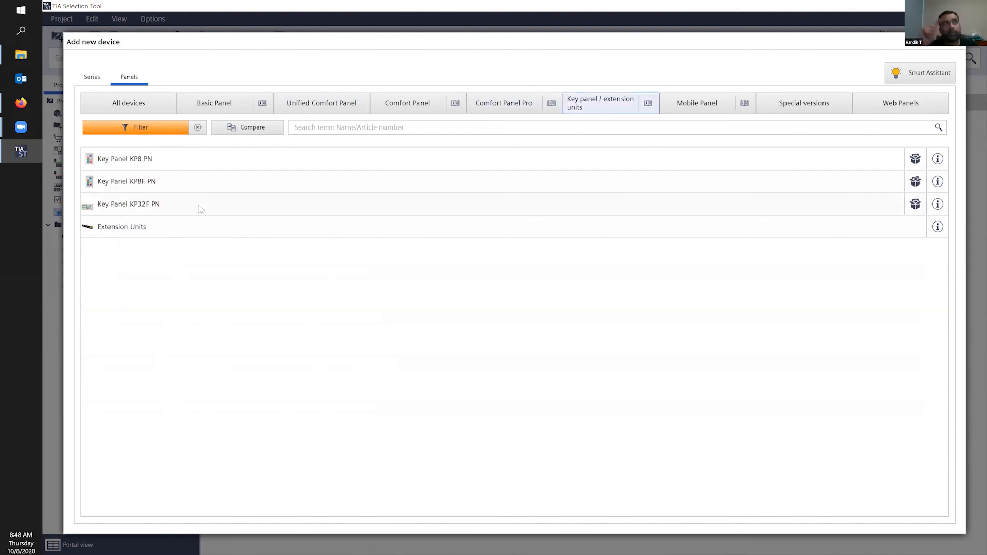
{"action": "left_click", "coordinate": [715, 112]}
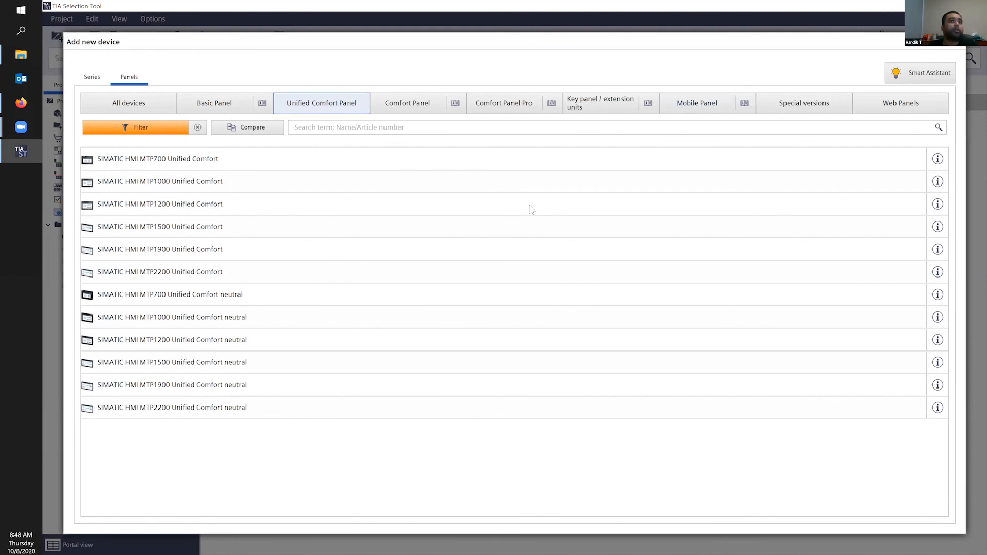
{"action": "left_click", "coordinate": [308, 160]}
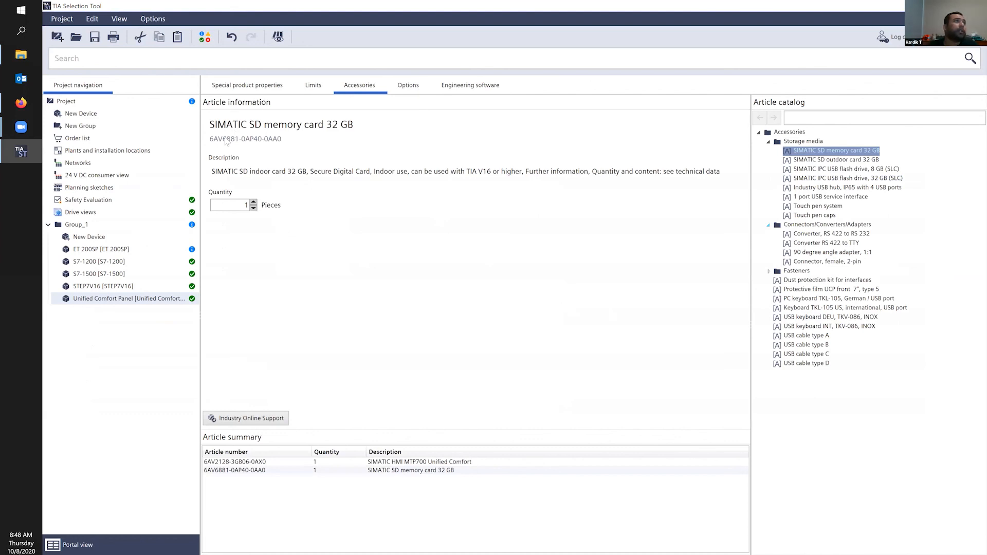
{"action": "left_click", "coordinate": [827, 262]}
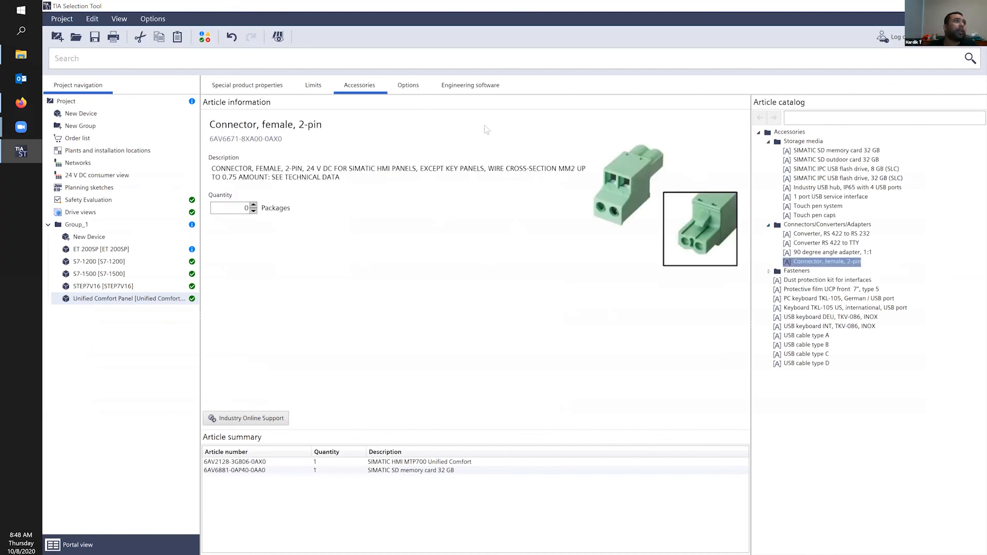
- Enable the Edge runtime option for the Unified Comfort Panel and add the WinCC V16 (TIA Portal) engineering software
{"action": "left_click", "coordinate": [471, 86]}
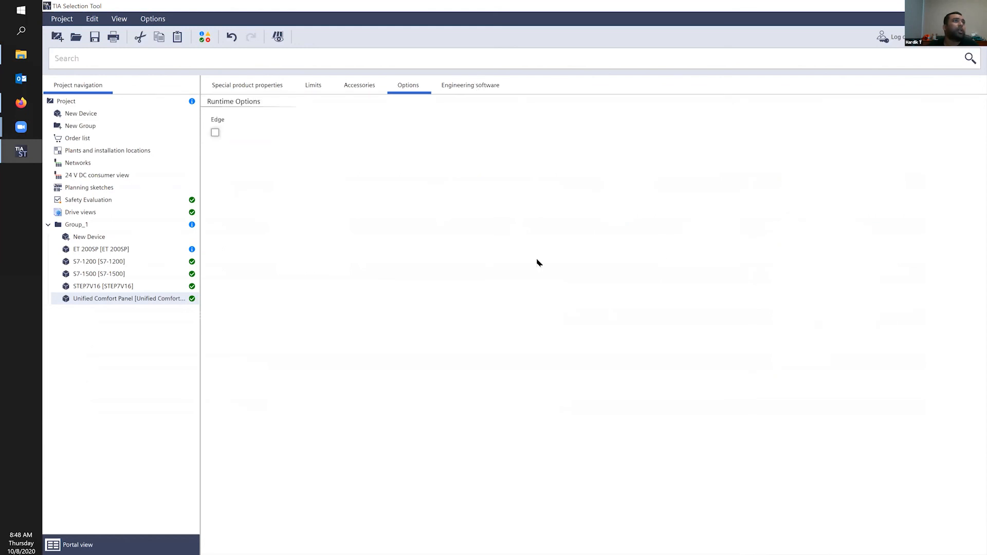
{"action": "left_click", "coordinate": [382, 162]}
{"action": "left_click", "coordinate": [682, 417]}
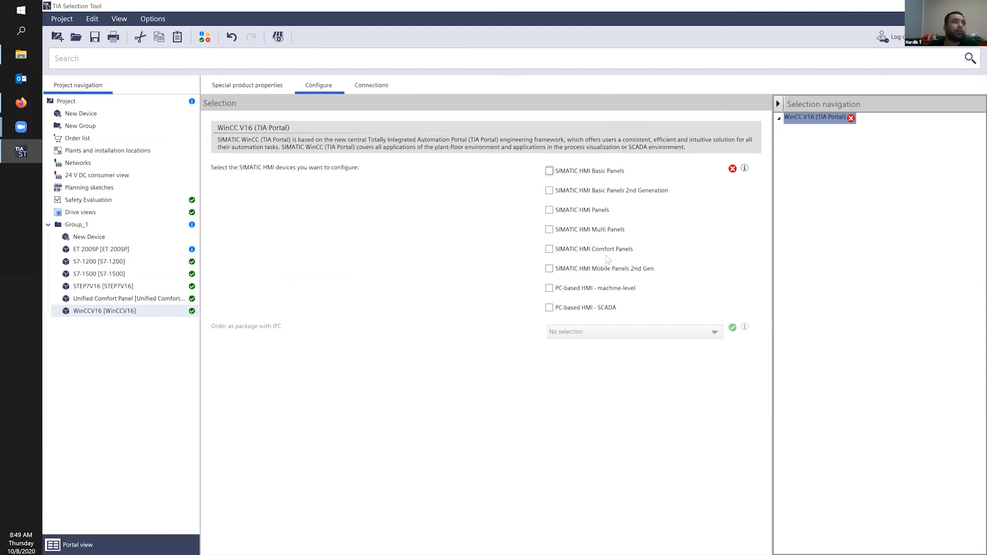
- Configure WinCC V16 for SIMATIC HMI Comfort Panels with the WinCC Engineering System, no WinCC software in use and Package (DVD) delivery
{"action": "left_click", "coordinate": [550, 351]}
{"action": "left_click", "coordinate": [612, 393]}
{"action": "left_click", "coordinate": [605, 426]}
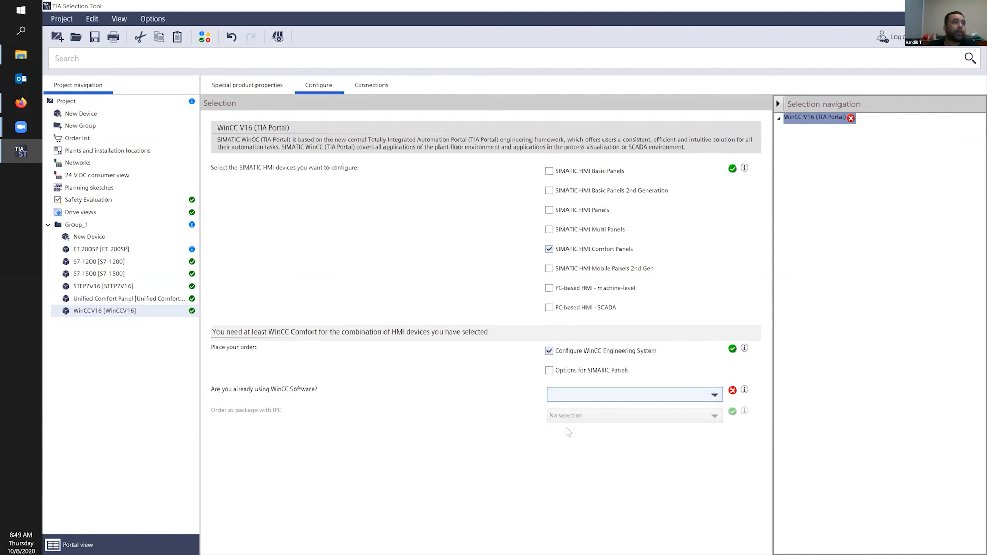
{"action": "left_click", "coordinate": [609, 484]}
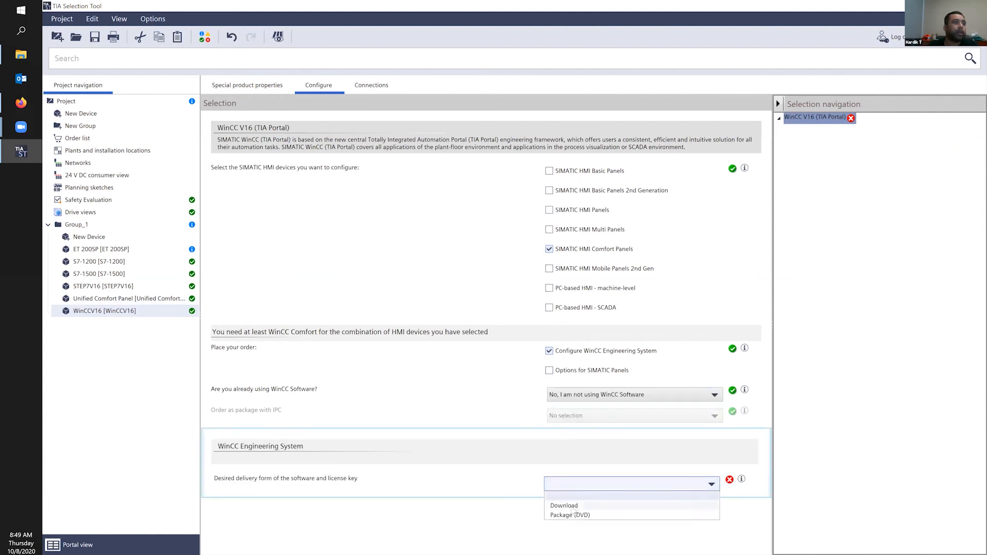
{"action": "left_click", "coordinate": [613, 536]}
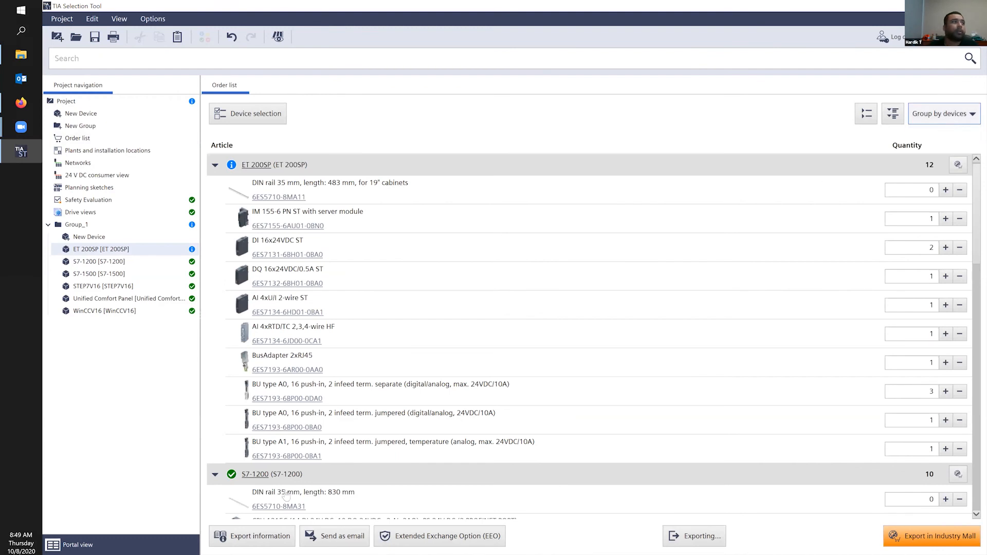
- View the order list in another grouping and return it to grouping by devices
{"action": "left_click", "coordinate": [971, 117]}
{"action": "left_click", "coordinate": [934, 139]}
{"action": "left_click", "coordinate": [936, 117]}
{"action": "left_click", "coordinate": [941, 139]}
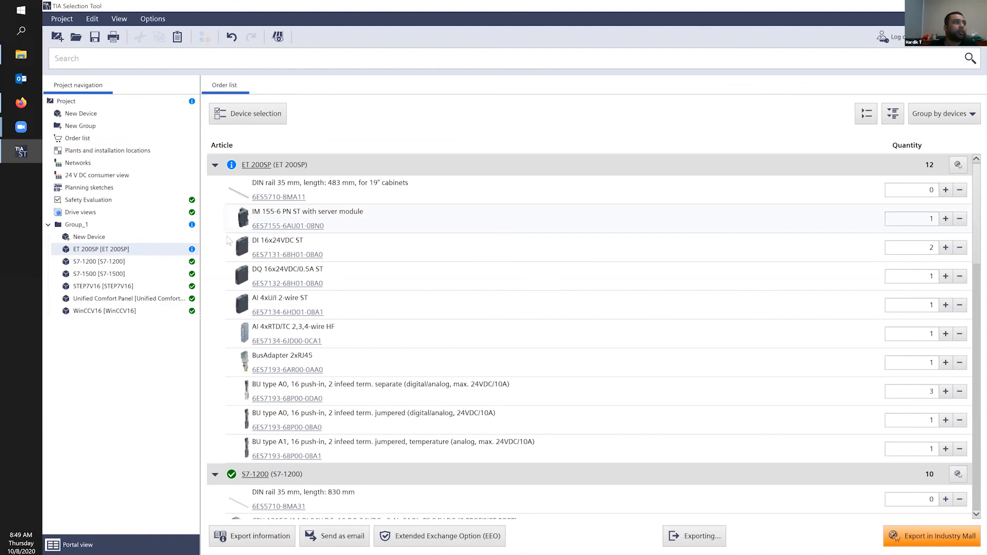
- Collapse the article lists of all devices in the order list, from ET 200SP through WinCCV16
{"action": "left_click", "coordinate": [215, 165]}
{"action": "left_click", "coordinate": [215, 187]}
{"action": "left_click", "coordinate": [215, 209]}
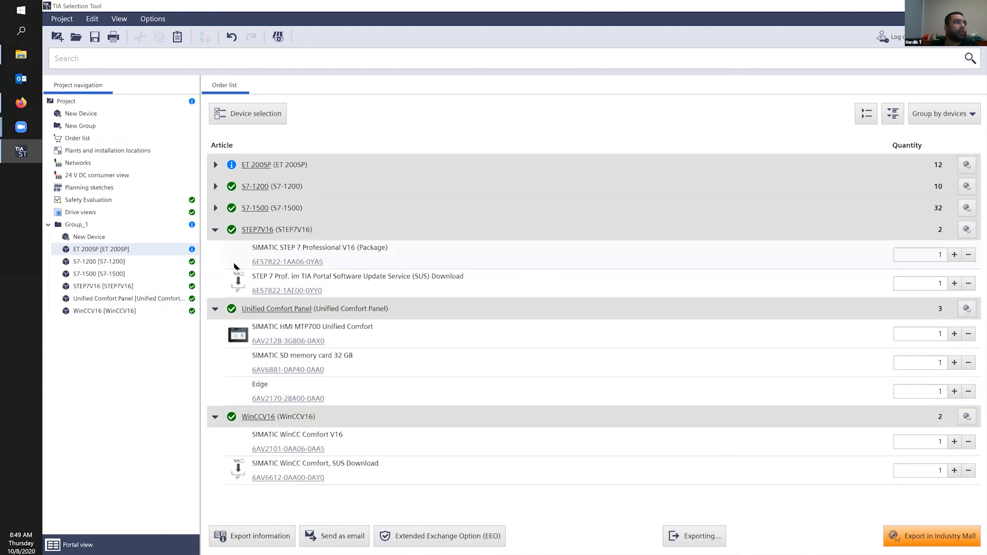
{"action": "left_click", "coordinate": [215, 230]}
{"action": "left_click", "coordinate": [215, 252]}
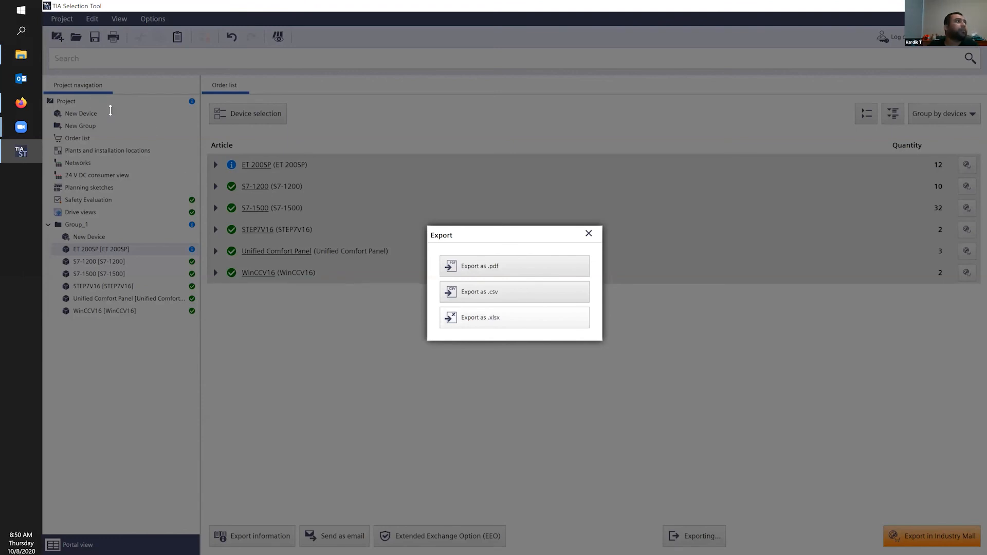
- Export the order list as an Excel file named temp on the Desktop, replacing the existing temp.xlsx
{"action": "type", "text": "temp"}
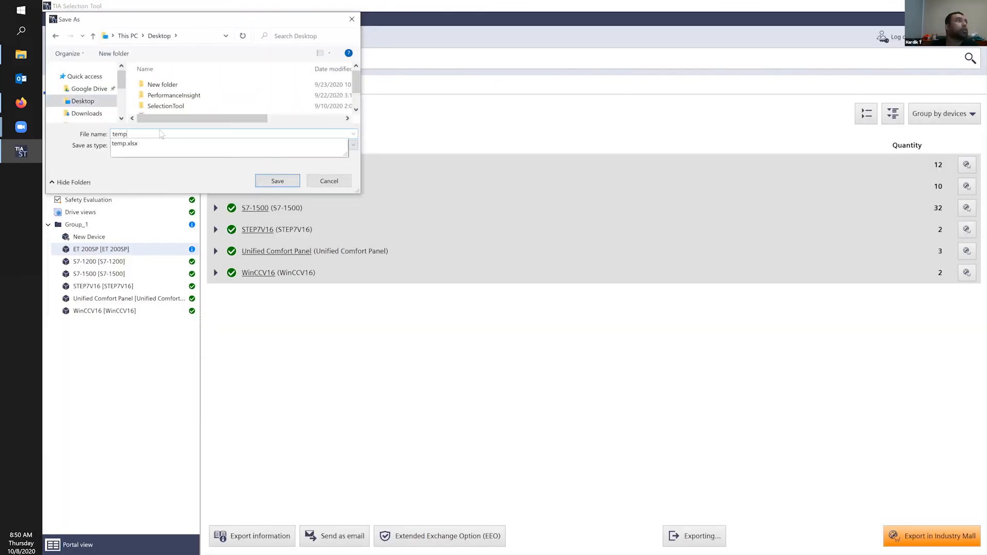
{"action": "key", "text": "Return"}
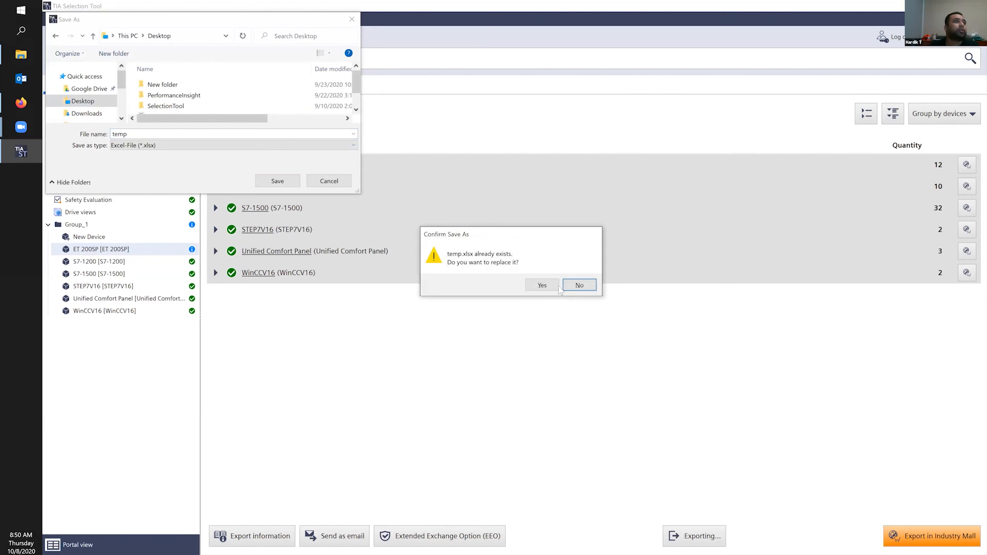
{"action": "left_click", "coordinate": [549, 286]}
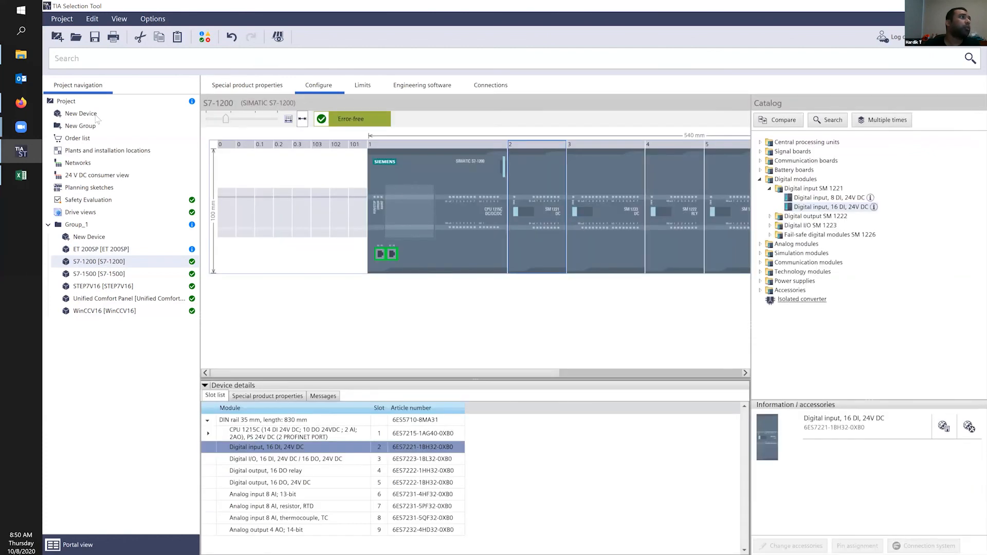
- Examine the target-system options for exporting the project to TIA Portal or ECAD systems and close the export dialog
{"action": "left_click", "coordinate": [62, 19]}
{"action": "mouse_move", "coordinate": [97, 118]}
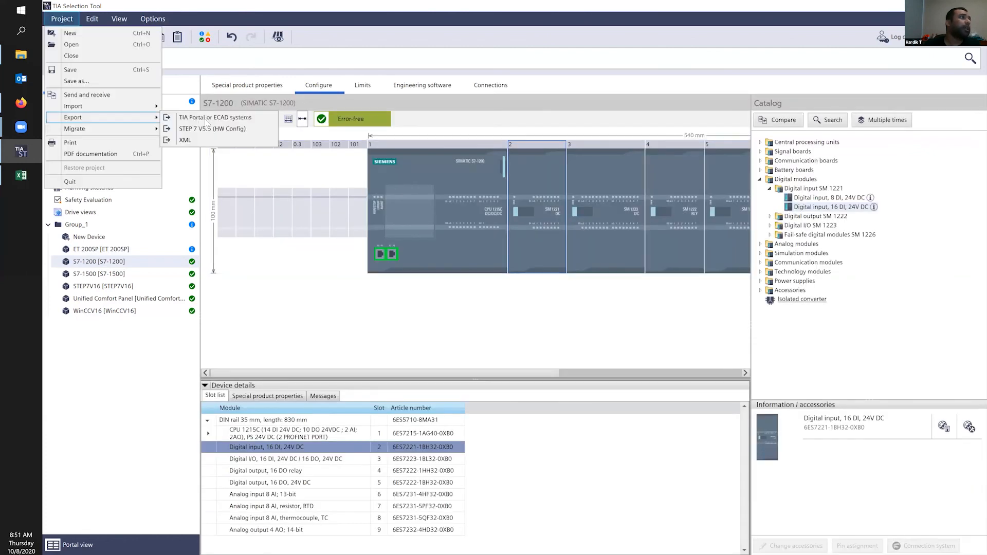
{"action": "left_click", "coordinate": [322, 193]}
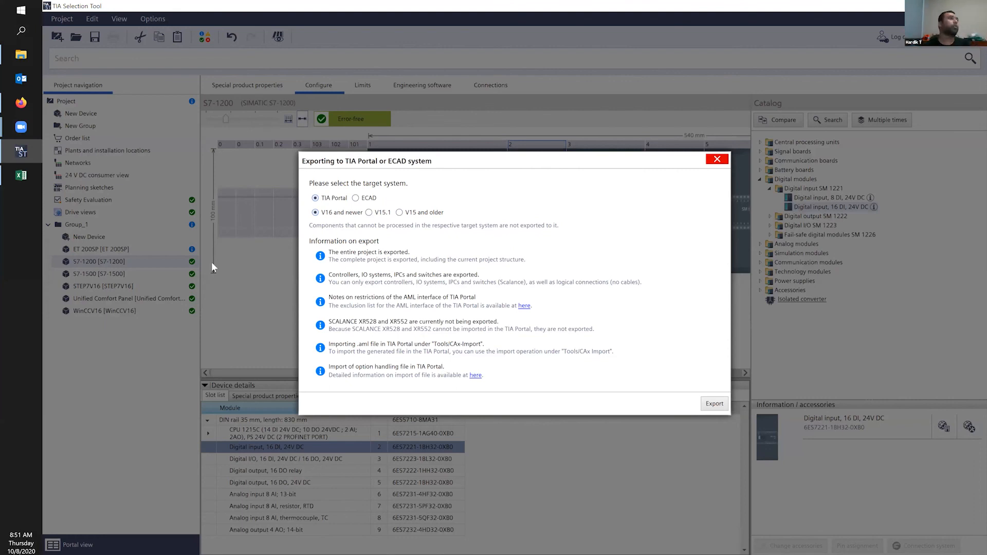
{"action": "key", "text": "Escape"}
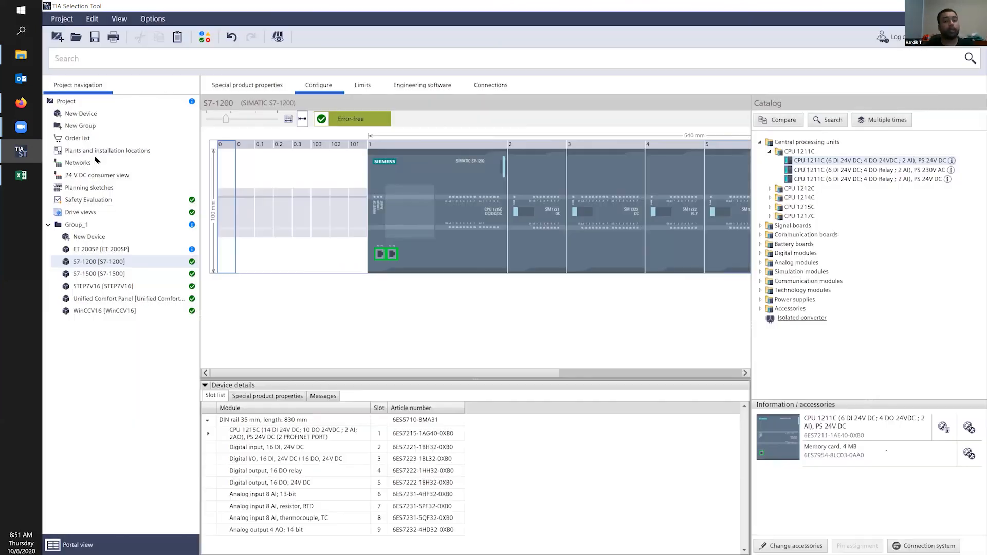